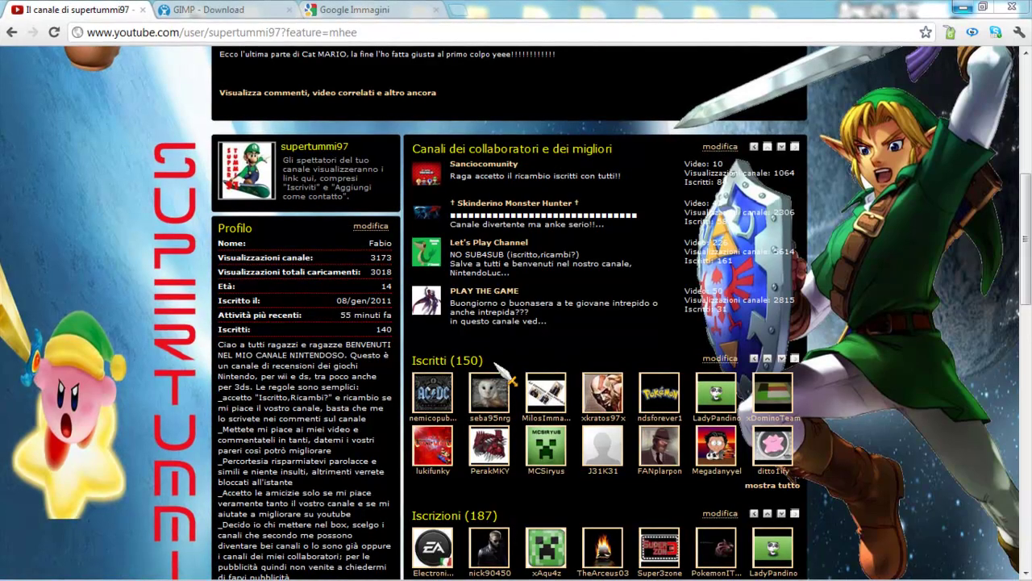
Scroll the YouTube channel page back to the top and bring up the CONCORSO Paint picture
left_click_drag(495, 365, 409, 363)
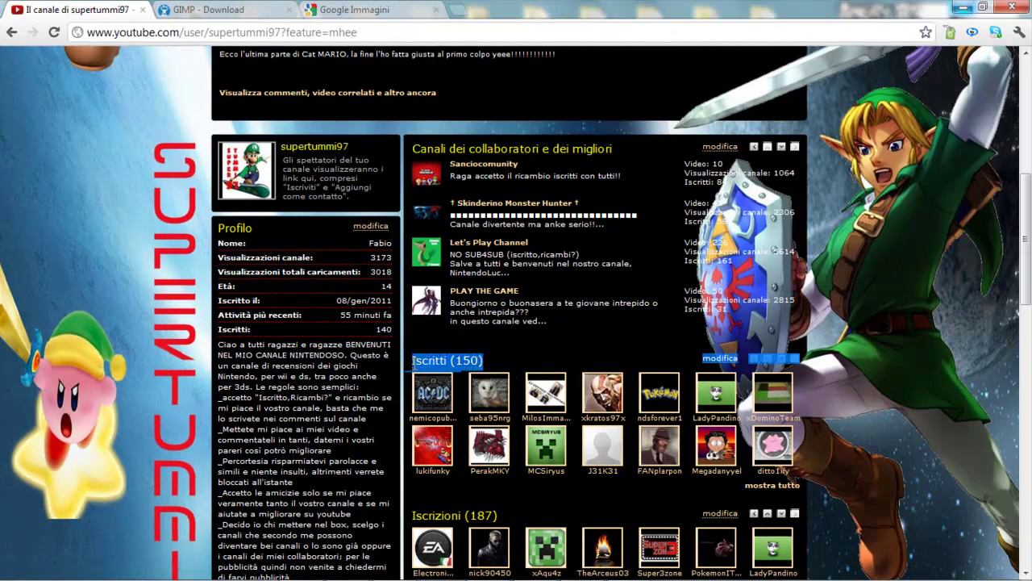
left_click(516, 361)
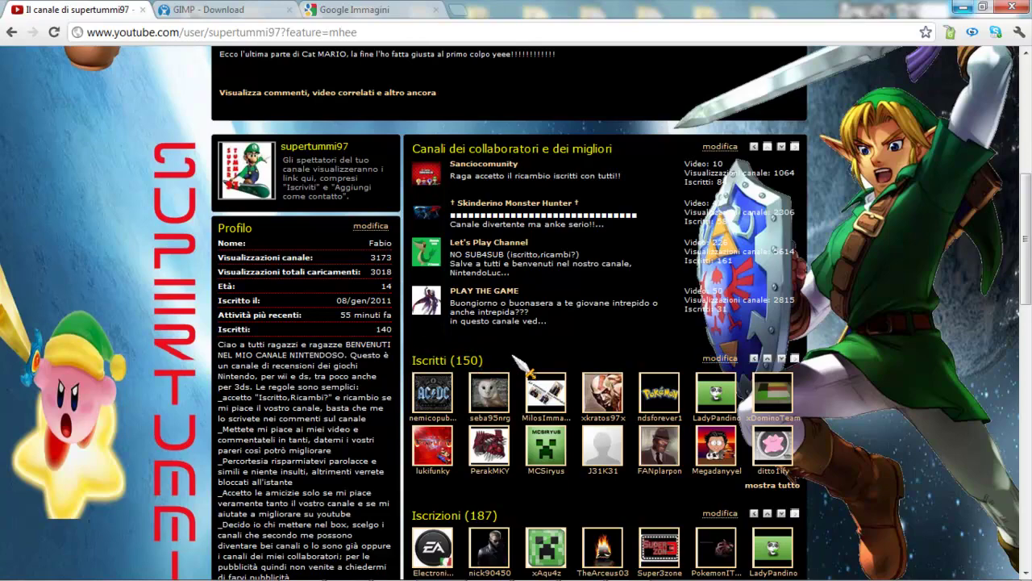
scroll(878, 317, "up", 2)
scroll(877, 317, "up", 5)
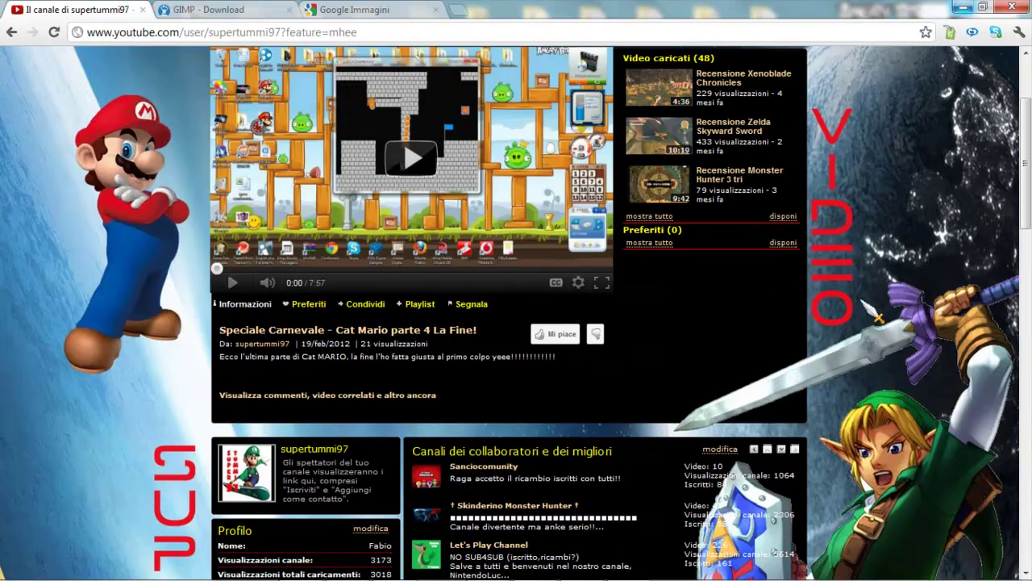
scroll(874, 307, "up", 1)
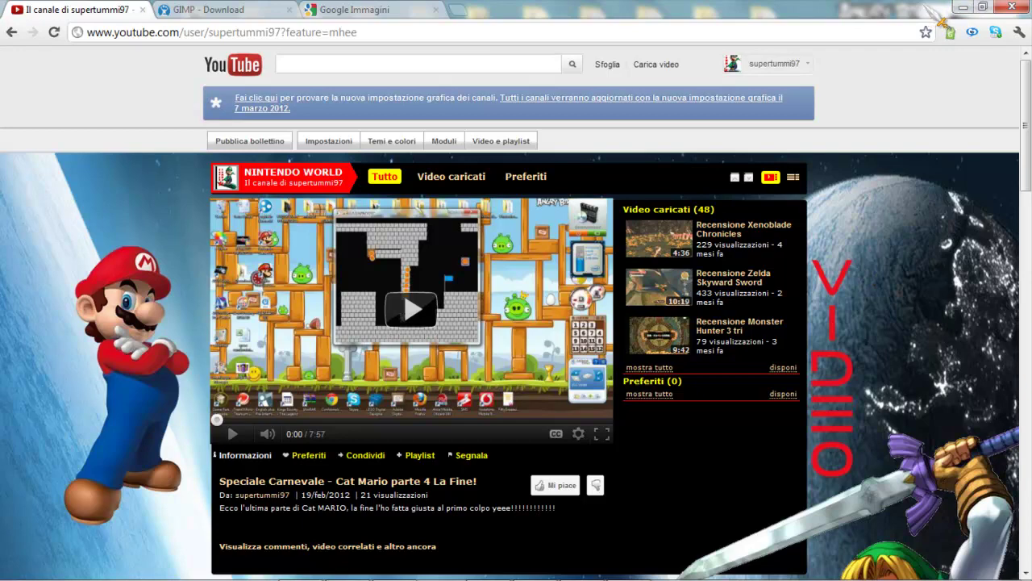
mouse_move(534, 565)
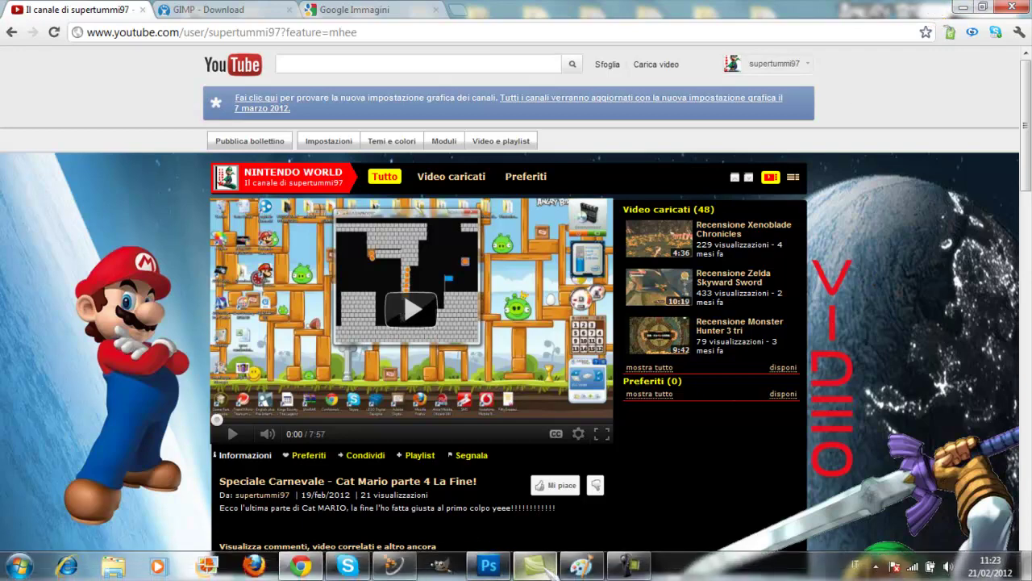
left_click(582, 564)
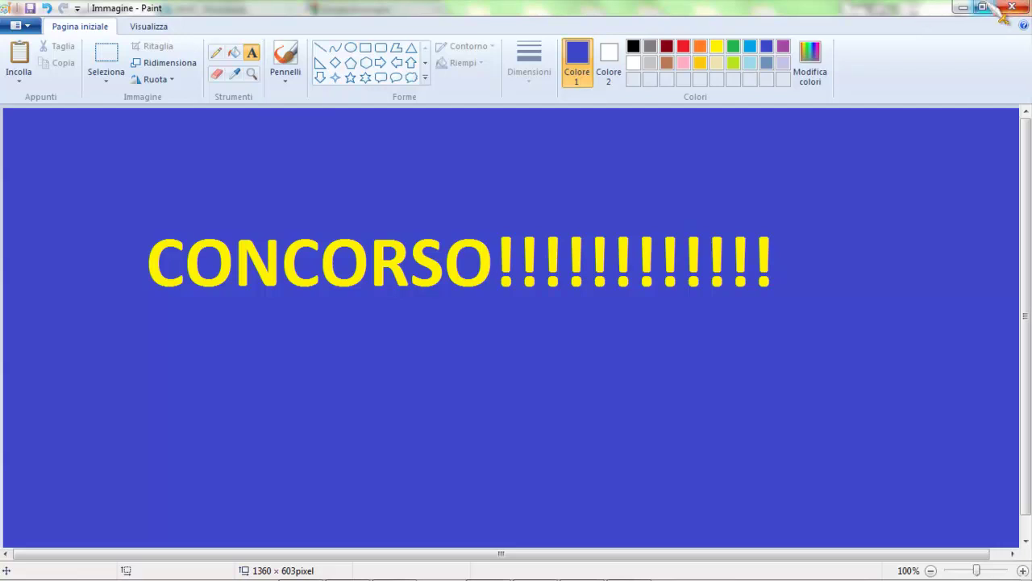
Minimize Paint and Chrome to reveal the desktop, then launch GIMP 2.6 from the taskbar
left_click(964, 7)
left_click(964, 8)
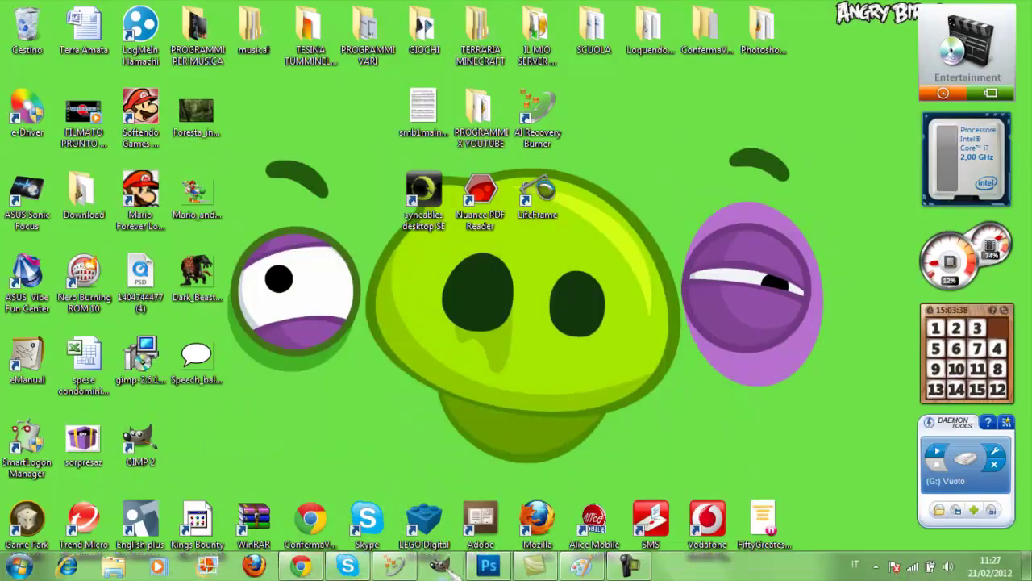
left_click(442, 566)
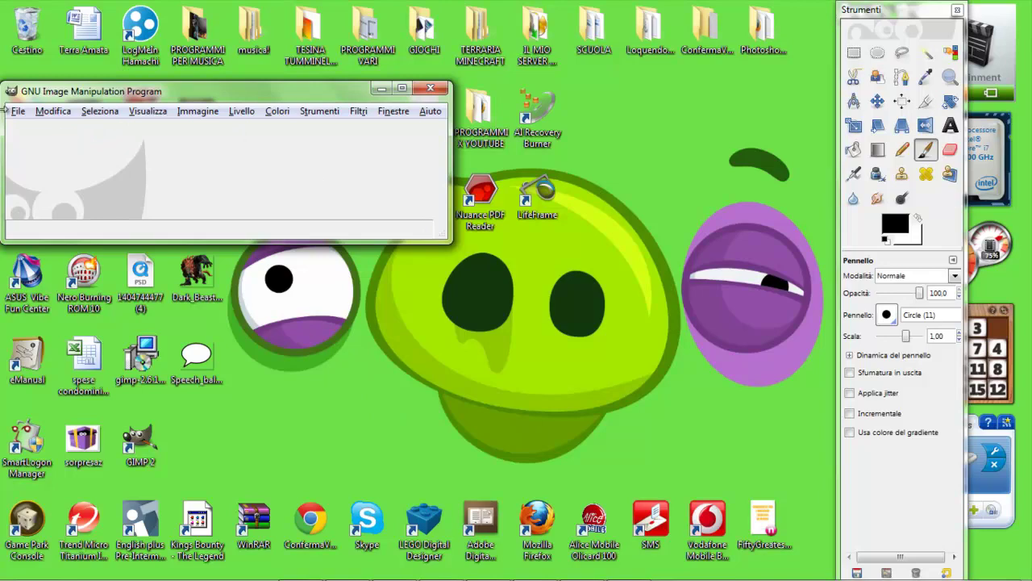
Open Foresta_incantata.jpg from the Desktop (Scrivania) folder in GIMP
left_click(17, 111)
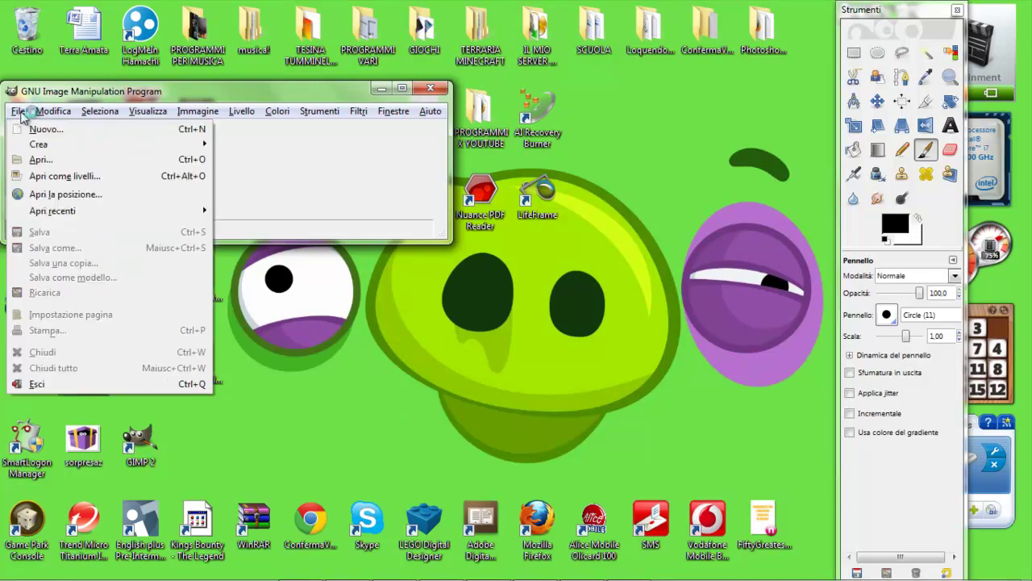
left_click(60, 175)
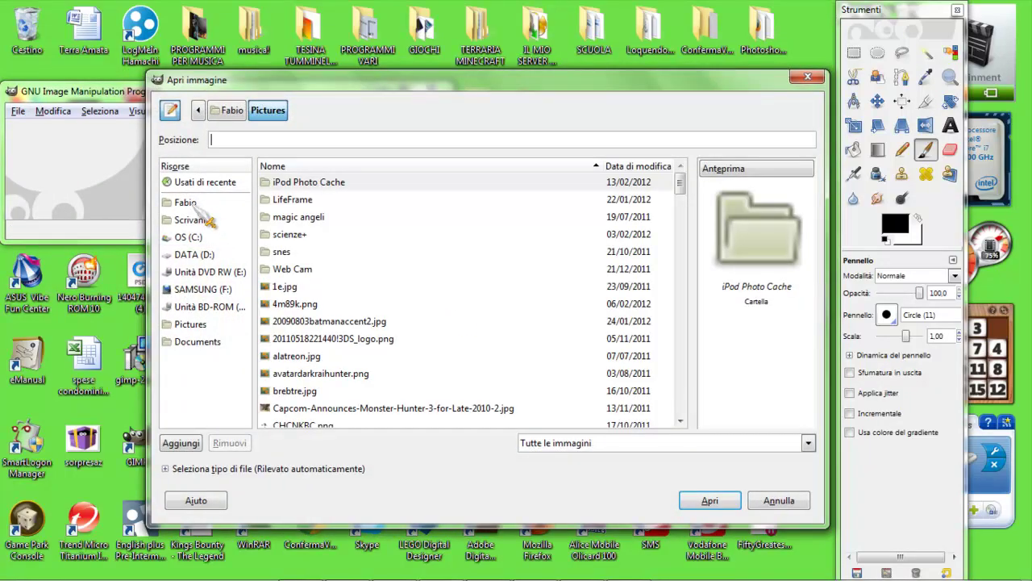
left_click(192, 220)
scroll(696, 242, "down", 1)
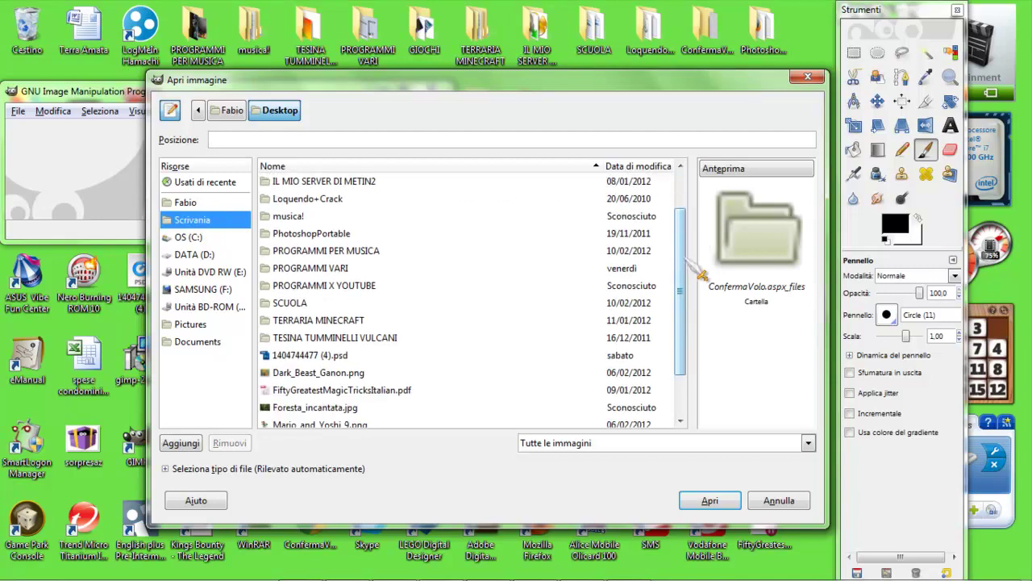
scroll(689, 307, "down", 2)
left_click(337, 355)
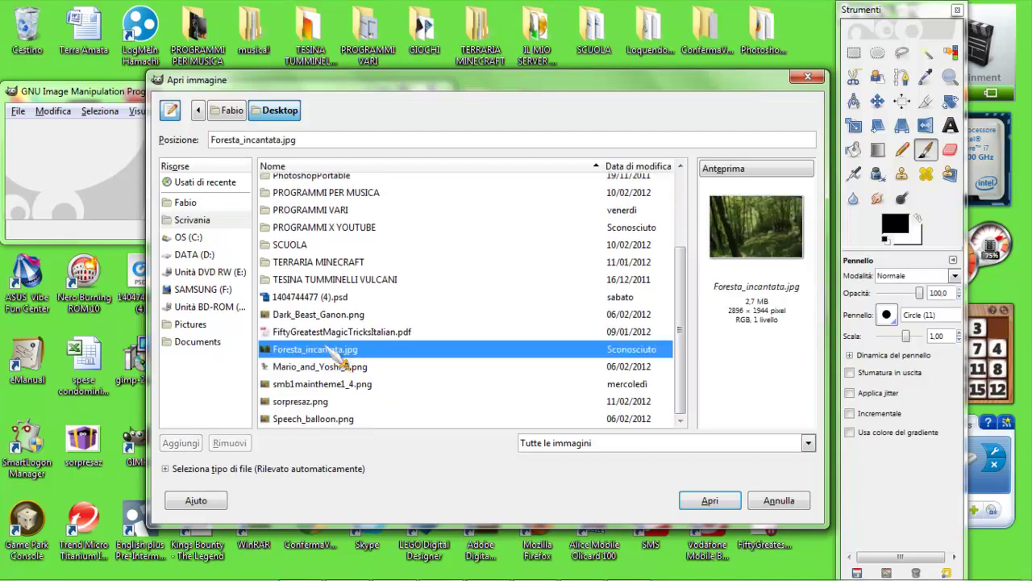
left_click(709, 500)
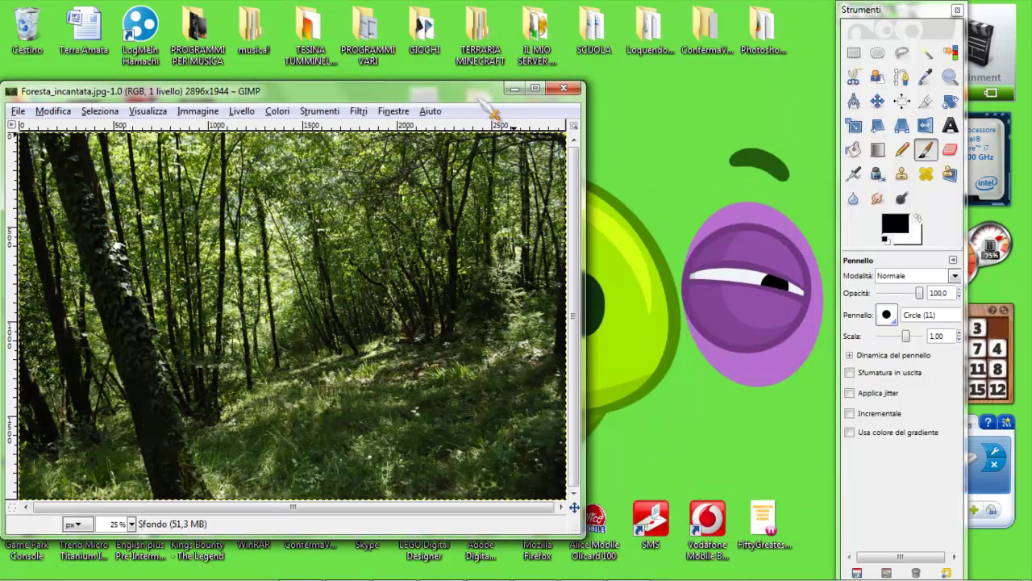
Move the forest image window to the right and return to the Google Images tab in Chrome
left_click_drag(493, 95, 695, 63)
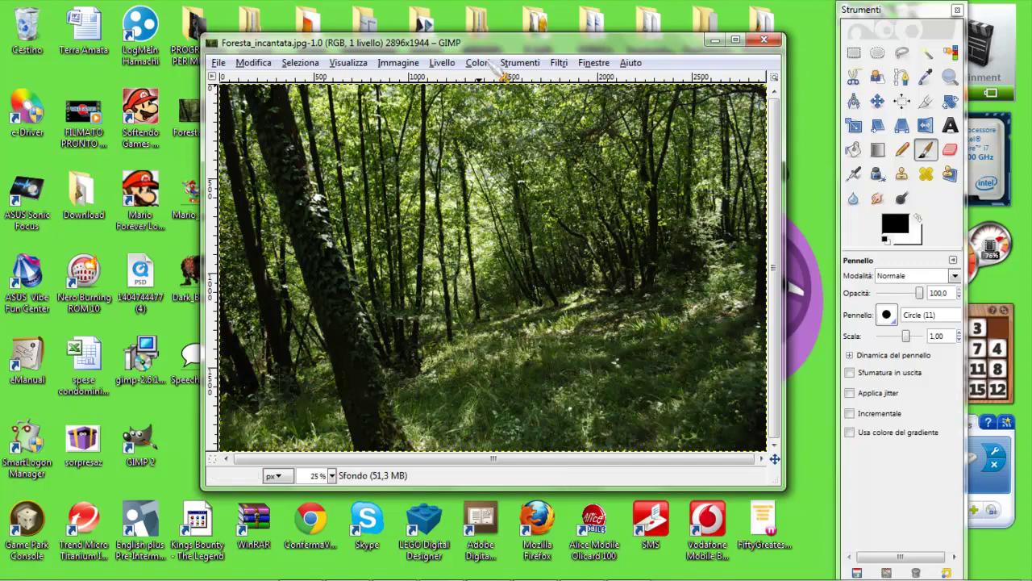
left_click_drag(496, 42, 542, 54)
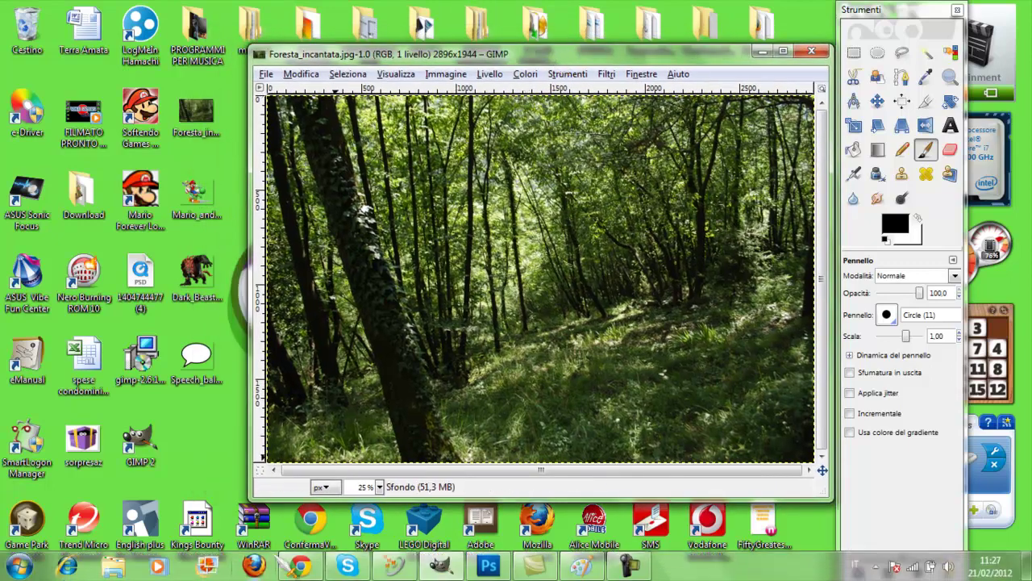
left_click(442, 564)
left_click(363, 10)
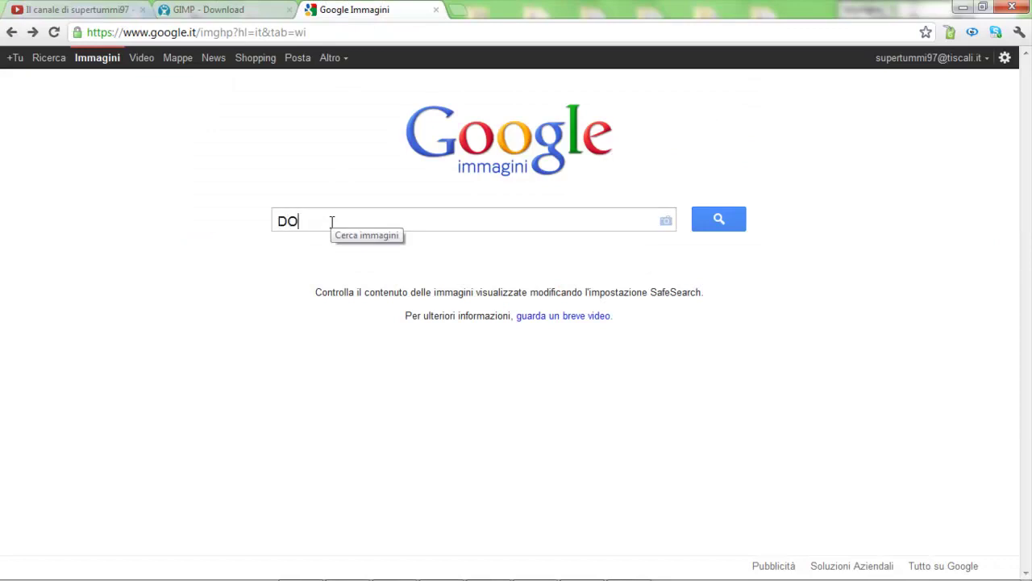
Search Google Images for 'DONKEY KONG PNG', then minimize Chrome to get back to GIMP
type("NKEY")
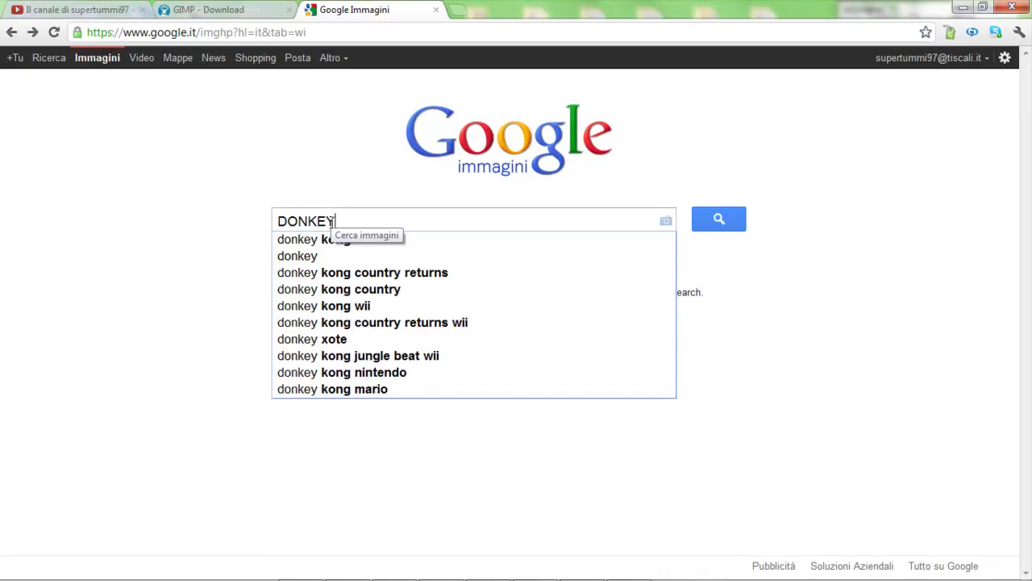
type(" KO")
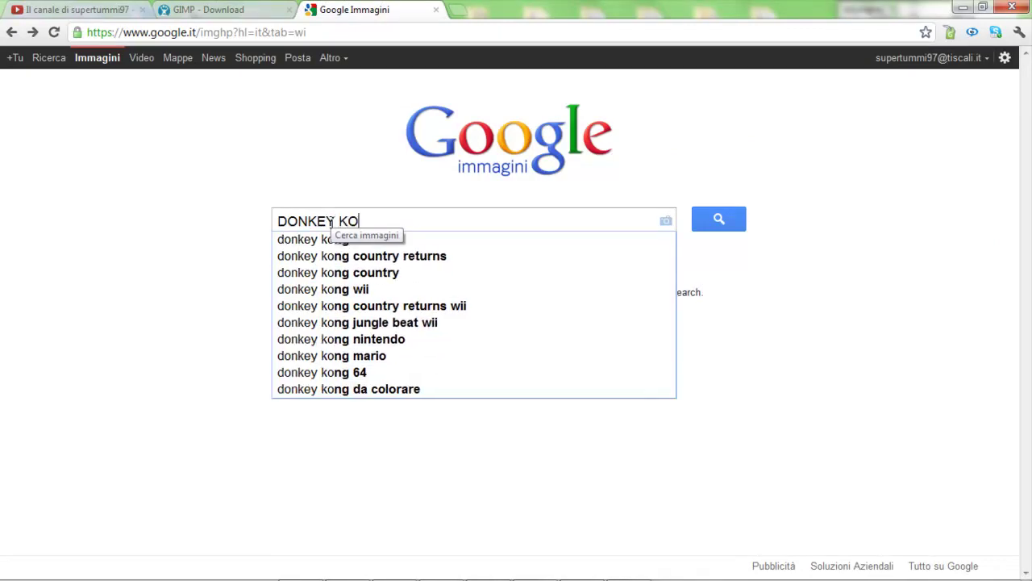
type("NG PNG")
key("Return")
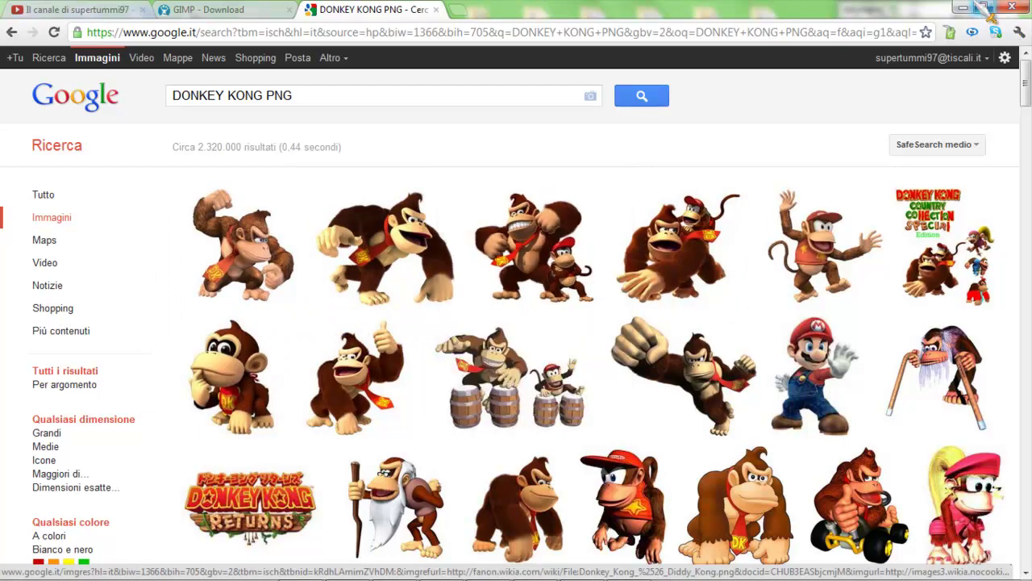
left_click(962, 8)
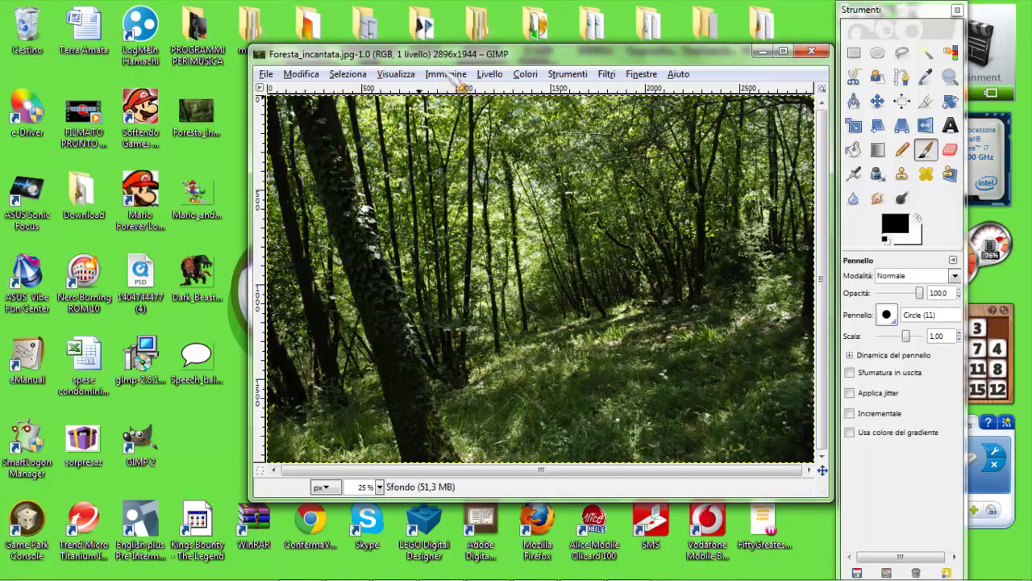
Add a new layer to Foresta_incantata.jpg via Livello > Nuovo livello
left_click(490, 74)
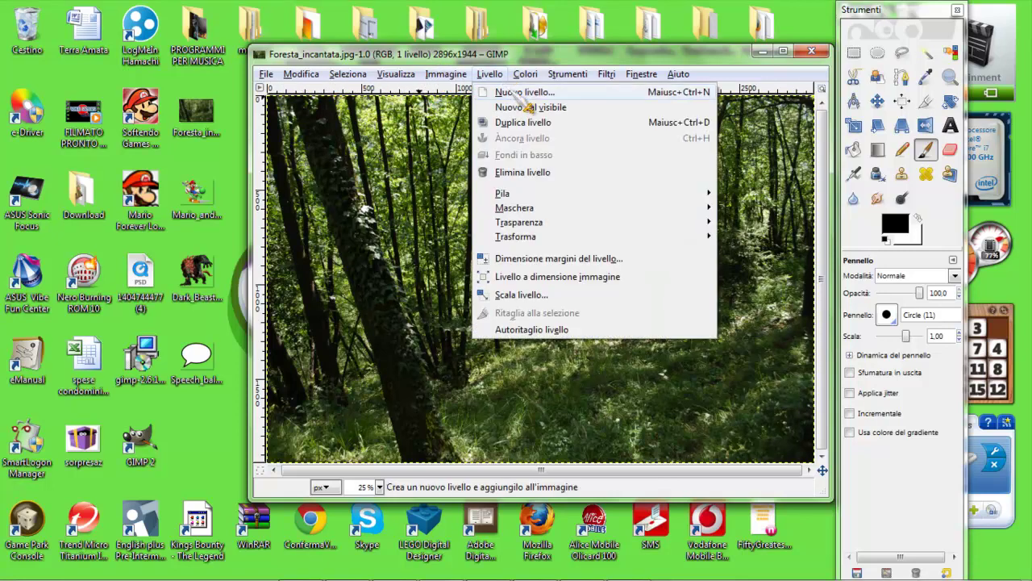
left_click(520, 94)
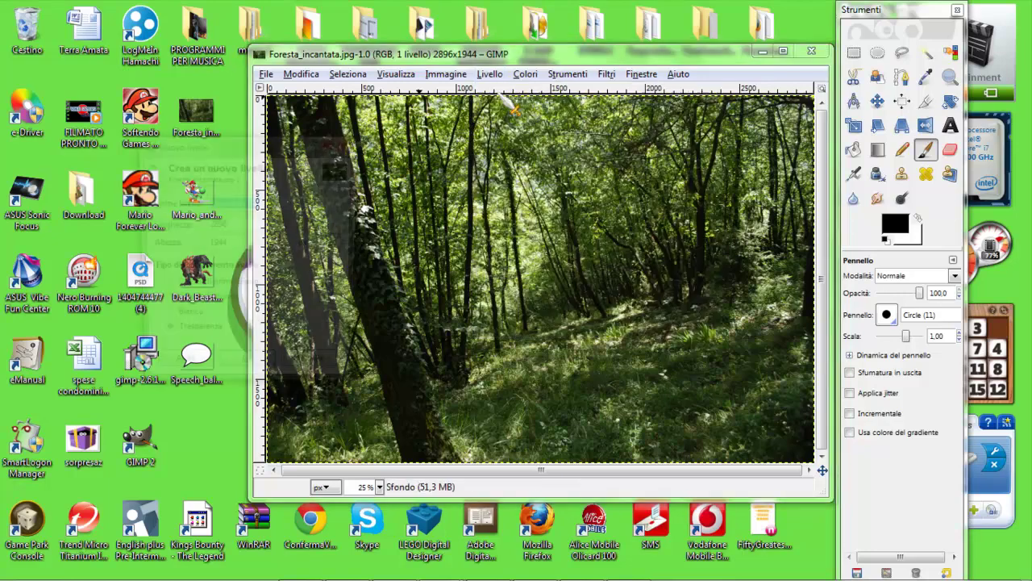
left_click(247, 372)
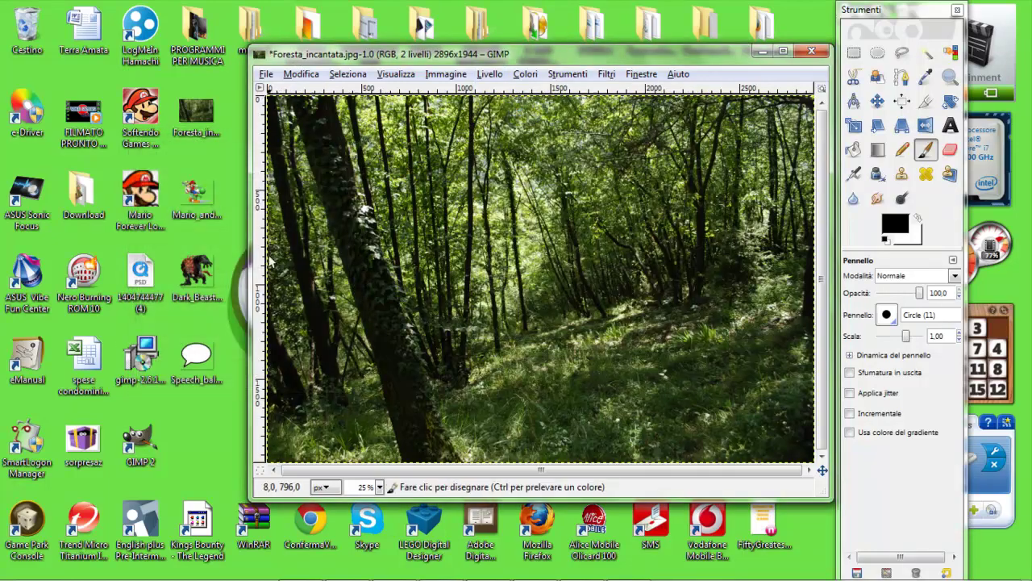
Open Mario_and_Yoshi_9.png from the Desktop folder
left_click(266, 74)
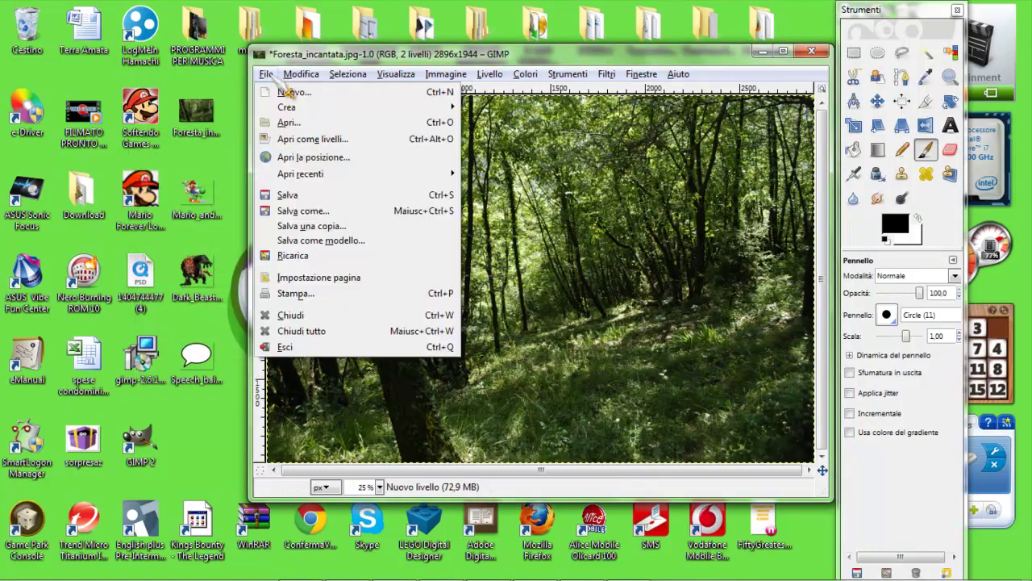
left_click(303, 125)
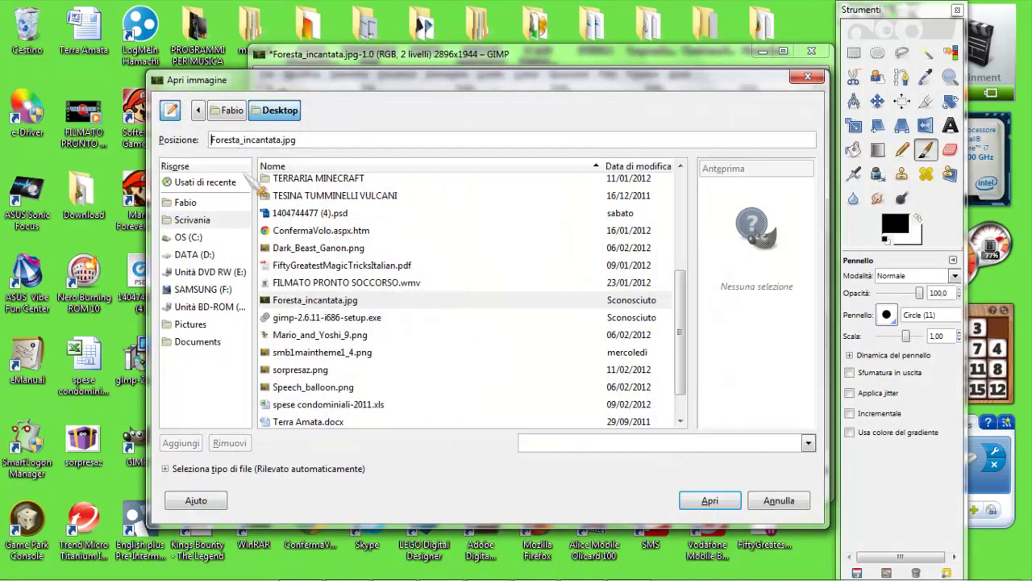
left_click(225, 222)
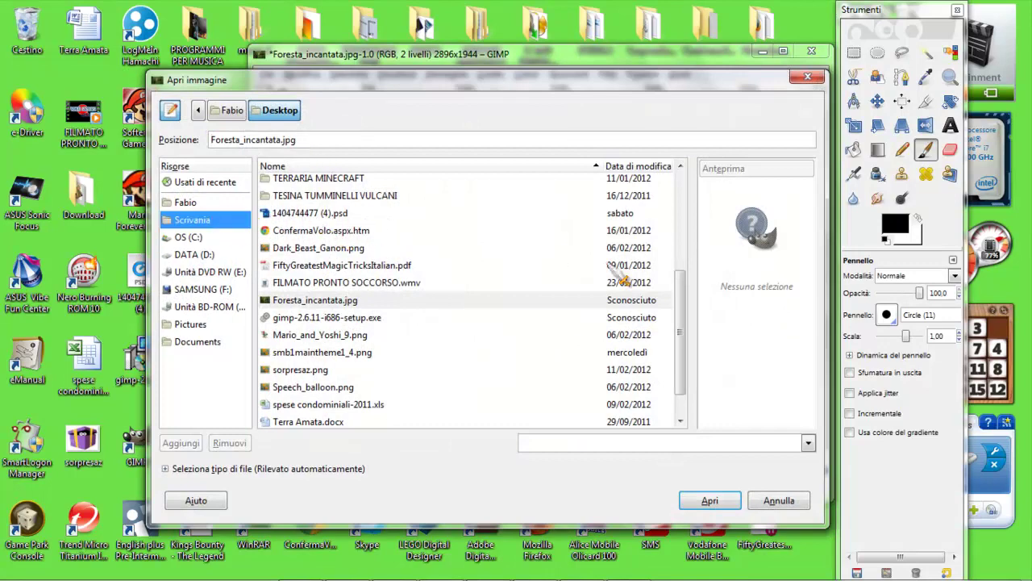
scroll(684, 323, "down", 1)
scroll(684, 323, "down", 1)
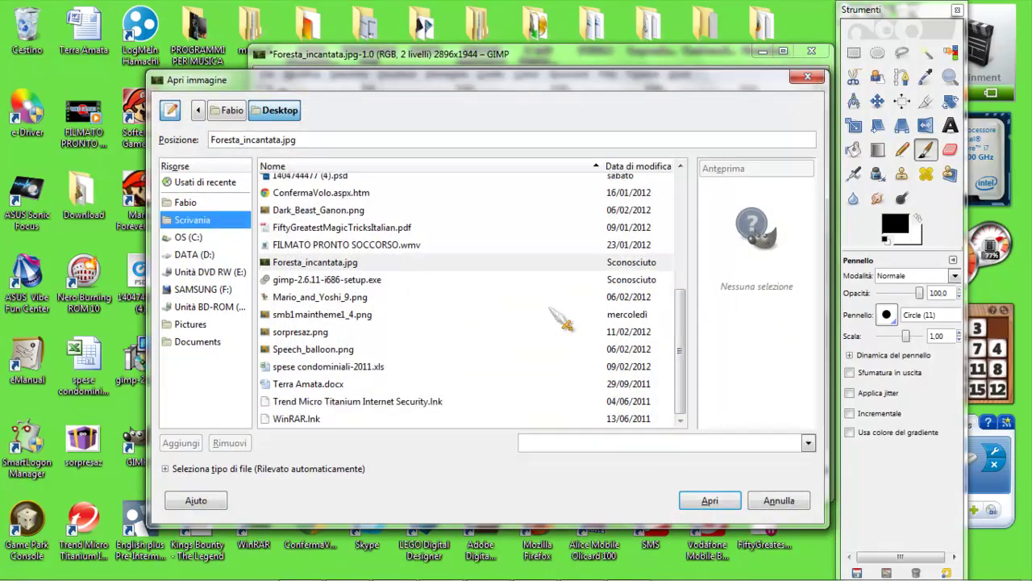
double_click(345, 296)
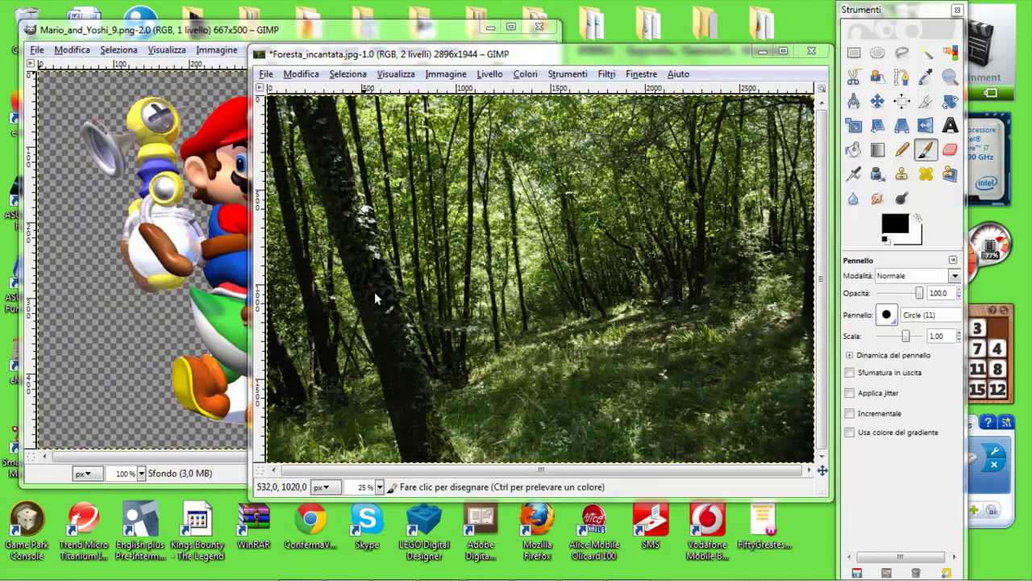
Cut Mario and Yoshi with Modifica > Taglia, minimize their window, and return to the forest photo
mouse_move(264, 50)
left_mouse_down()
mouse_move(232, 51)
mouse_move(266, 43)
left_mouse_up()
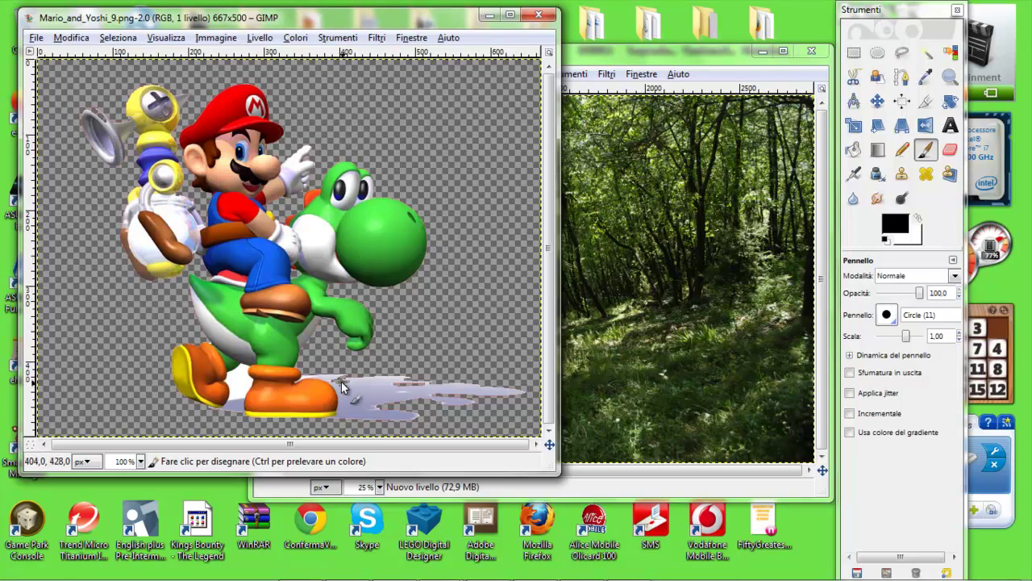
right_click(245, 227)
mouse_move(285, 261)
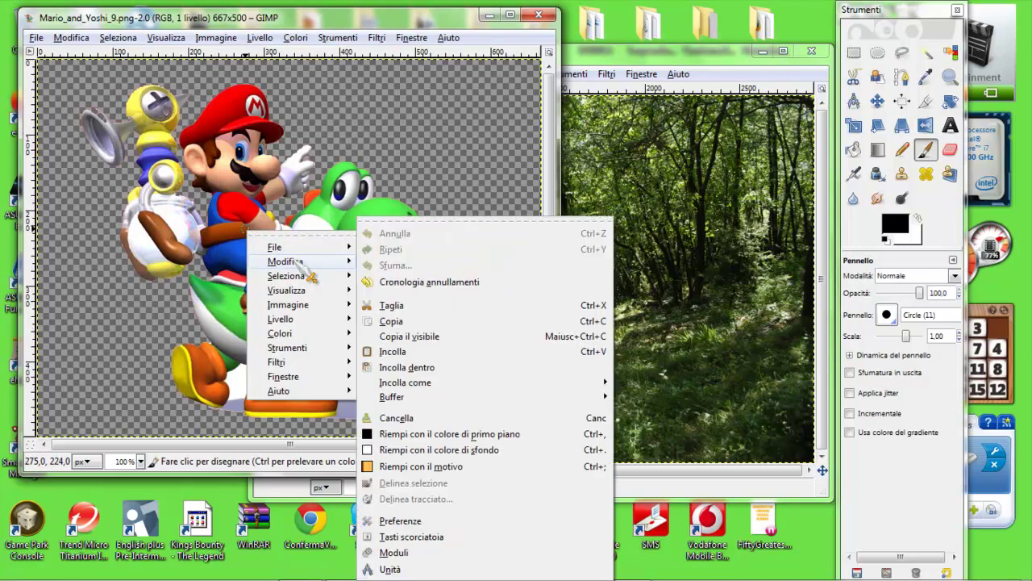
left_click(413, 304)
left_click(489, 15)
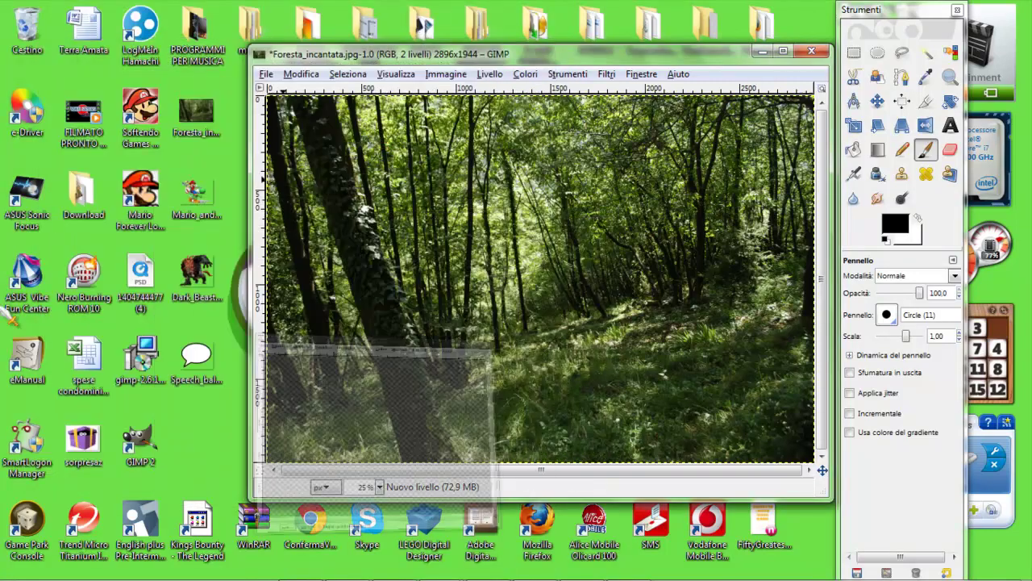
right_click(620, 324)
mouse_move(658, 351)
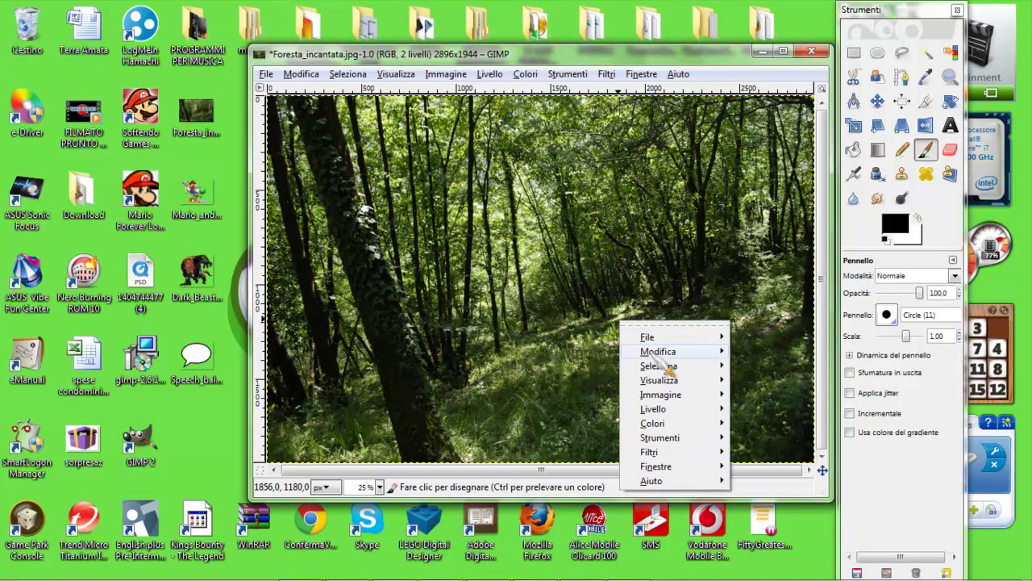
Paste Mario and Yoshi into the forest photo, anchor them, and shift them right and slightly down
left_click(807, 352)
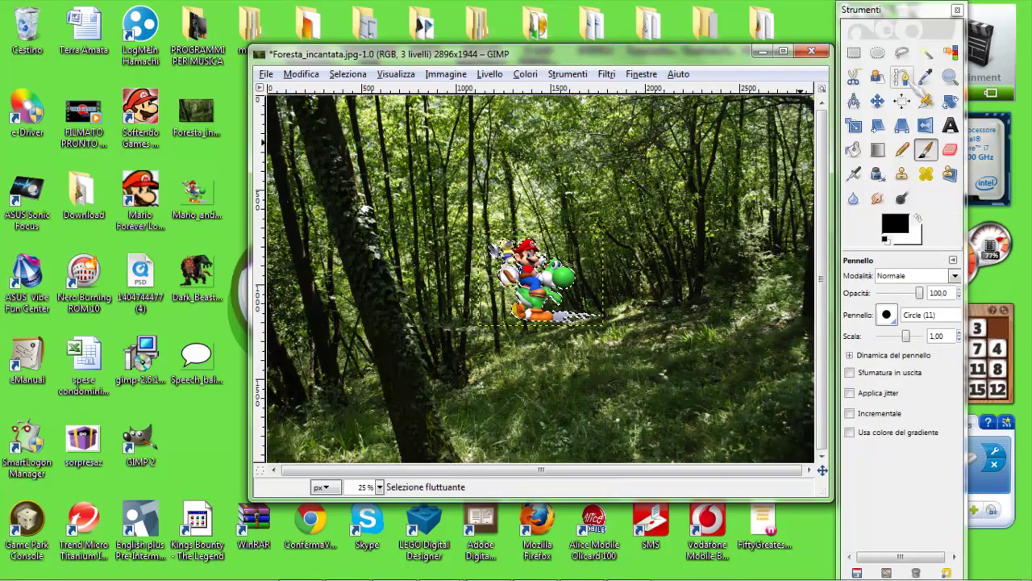
left_click(878, 102)
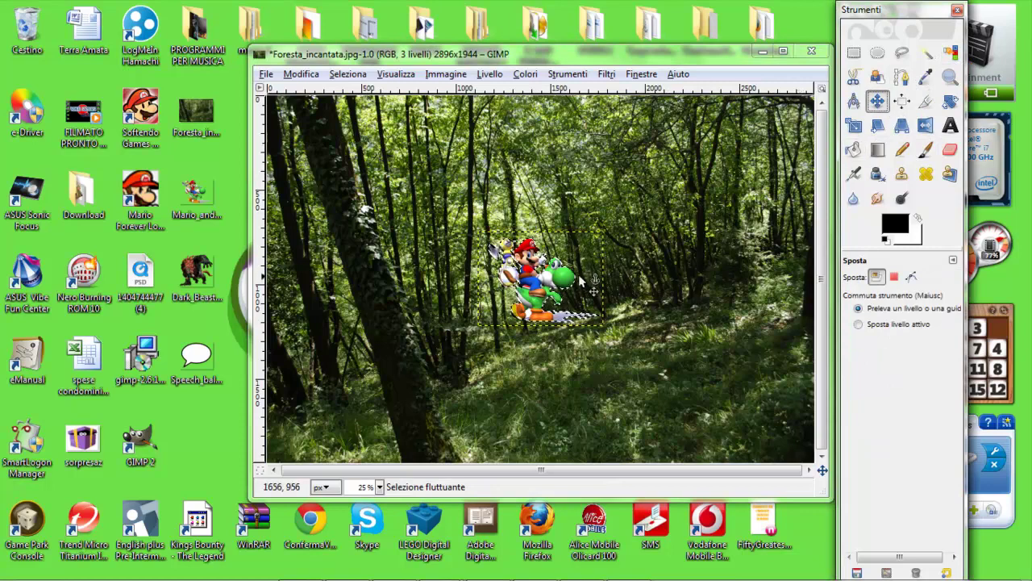
left_click(601, 258)
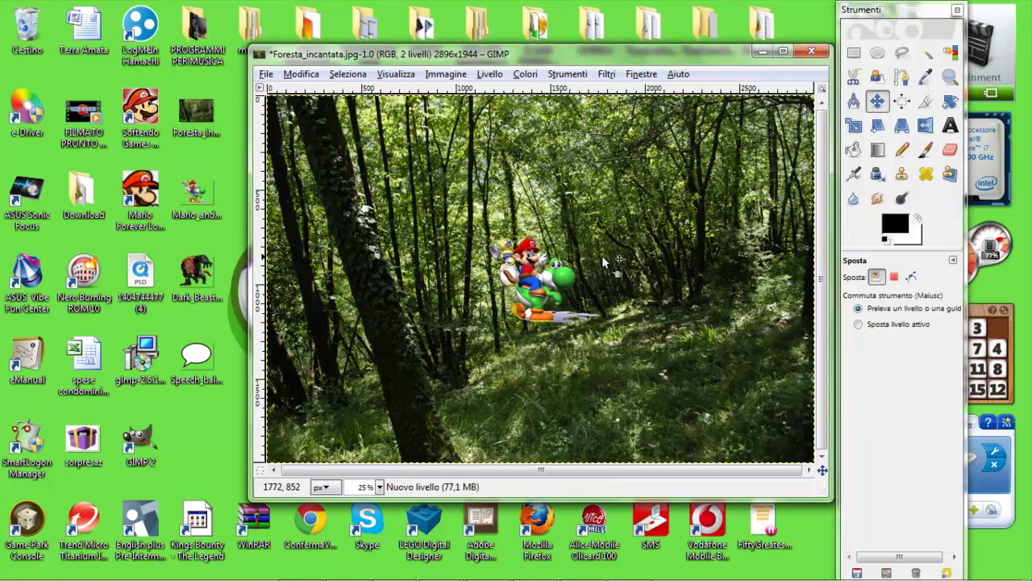
left_click_drag(555, 277, 661, 318)
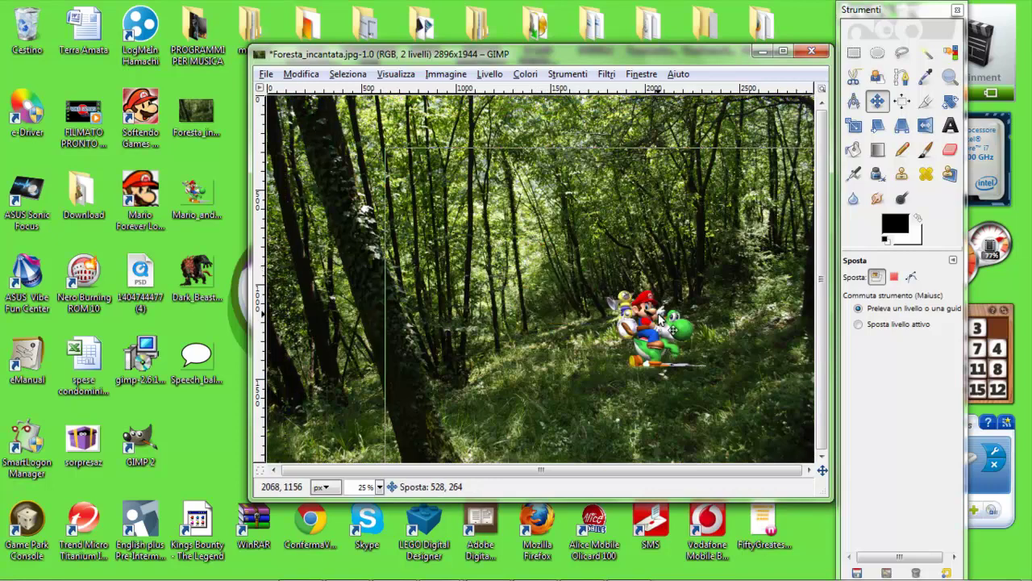
Try resizing the Mario and Yoshi layer with the Scale tool, then abandon the resize
left_click(853, 125)
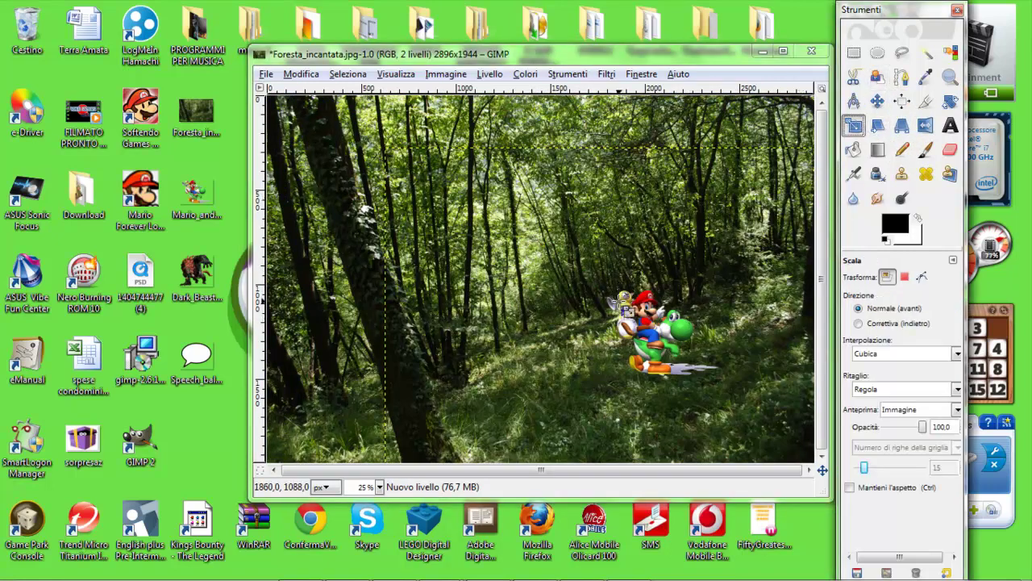
left_click_drag(623, 305, 582, 271)
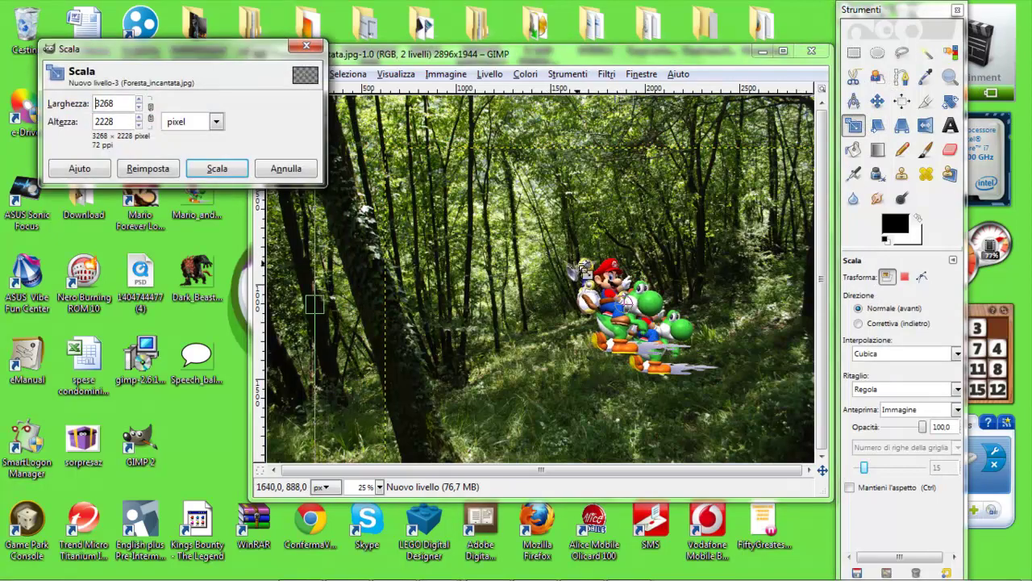
left_click_drag(628, 308, 538, 352)
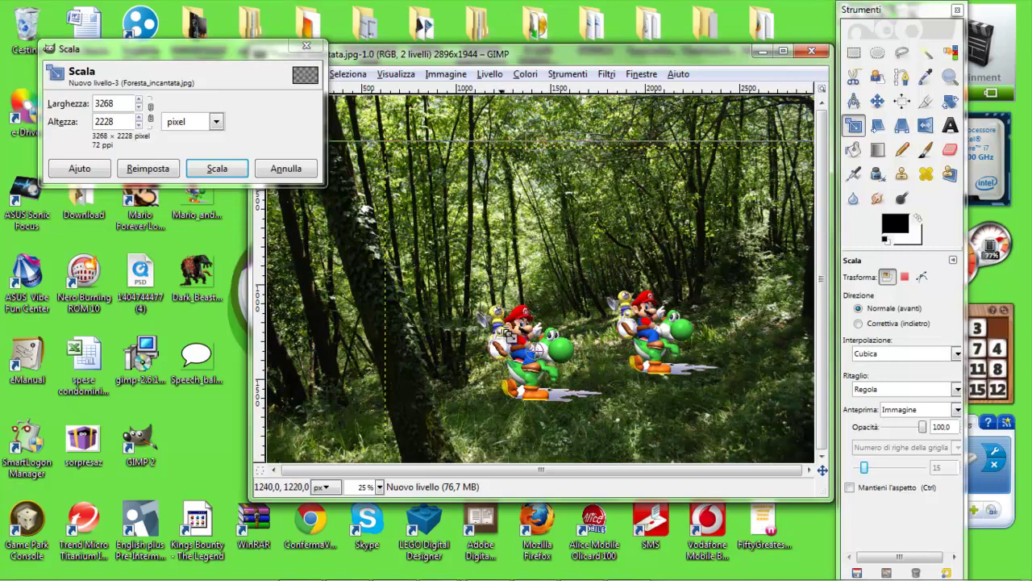
left_click(854, 53)
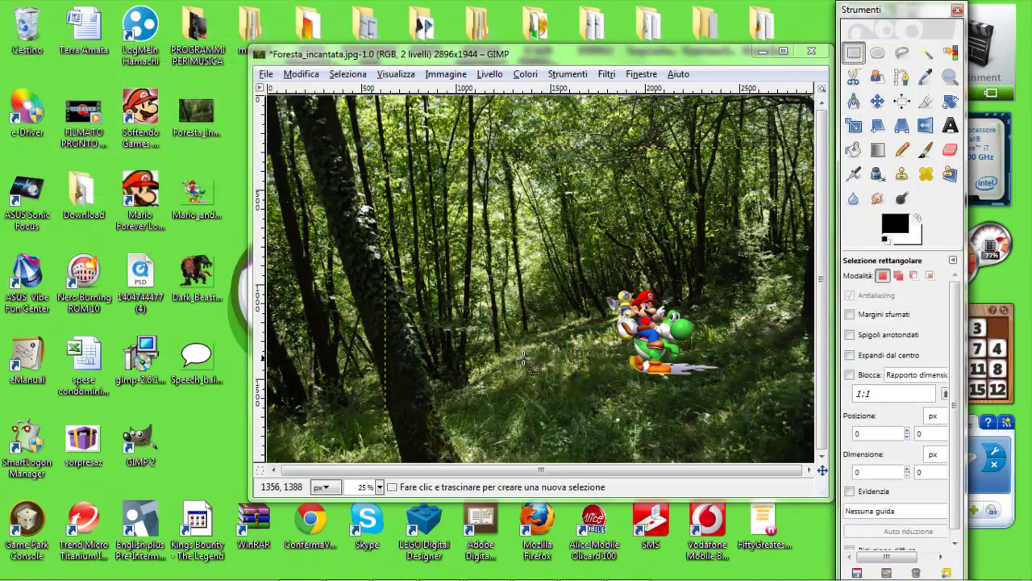
Select a rectangle around Mario and Yoshi and scale them up to 2044 × 1596 toward the upper left
left_click_drag(579, 279, 728, 394)
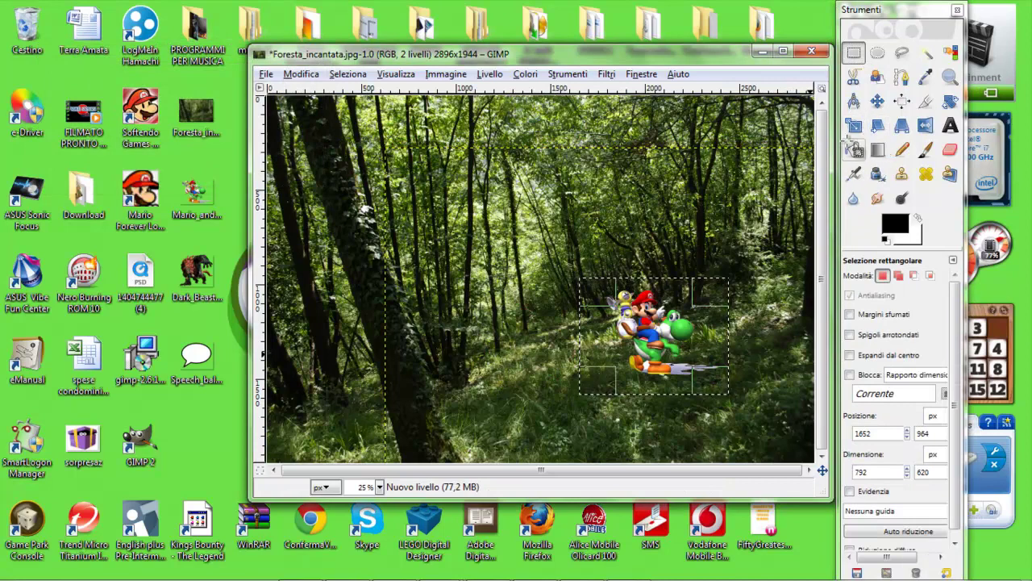
left_click_drag(580, 277, 525, 232)
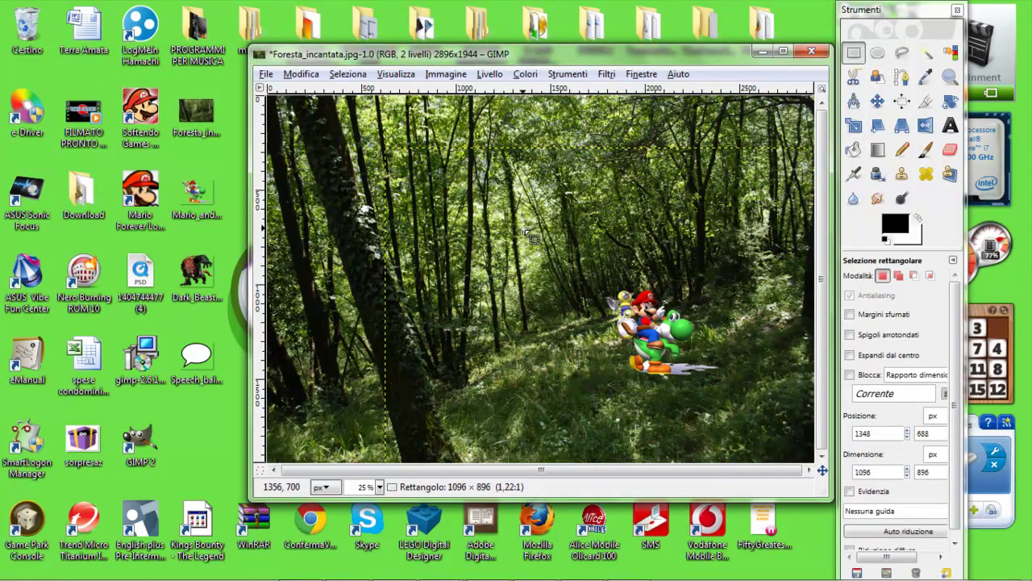
left_click(853, 125)
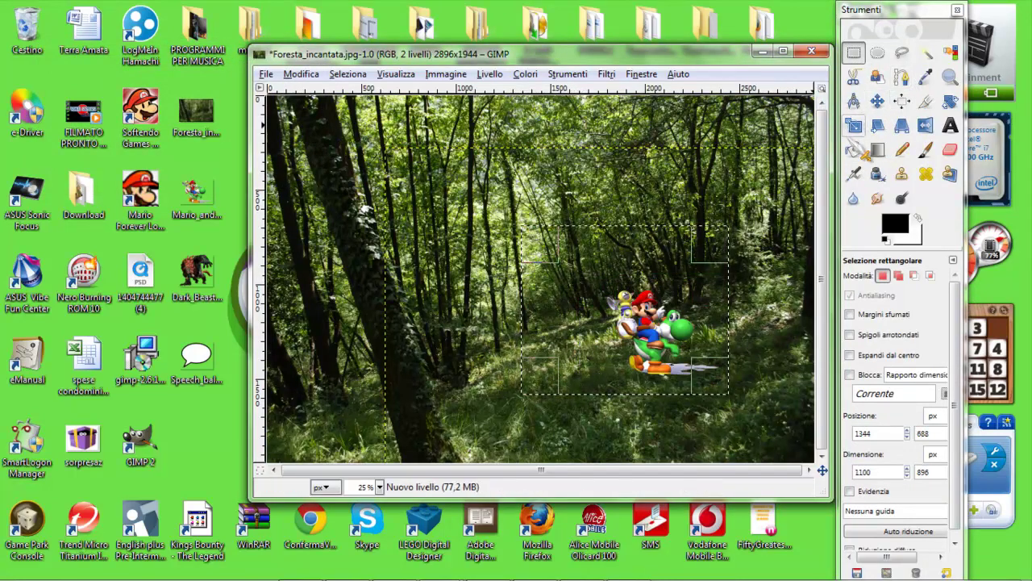
mouse_move(533, 226)
left_mouse_down()
mouse_move(387, 157)
mouse_move(345, 97)
left_mouse_up()
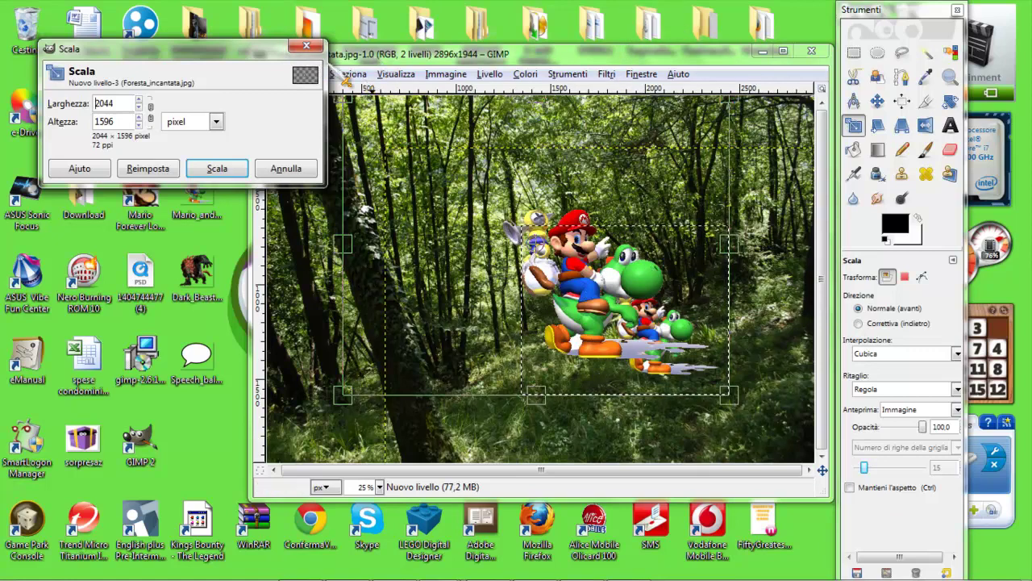
left_click(216, 179)
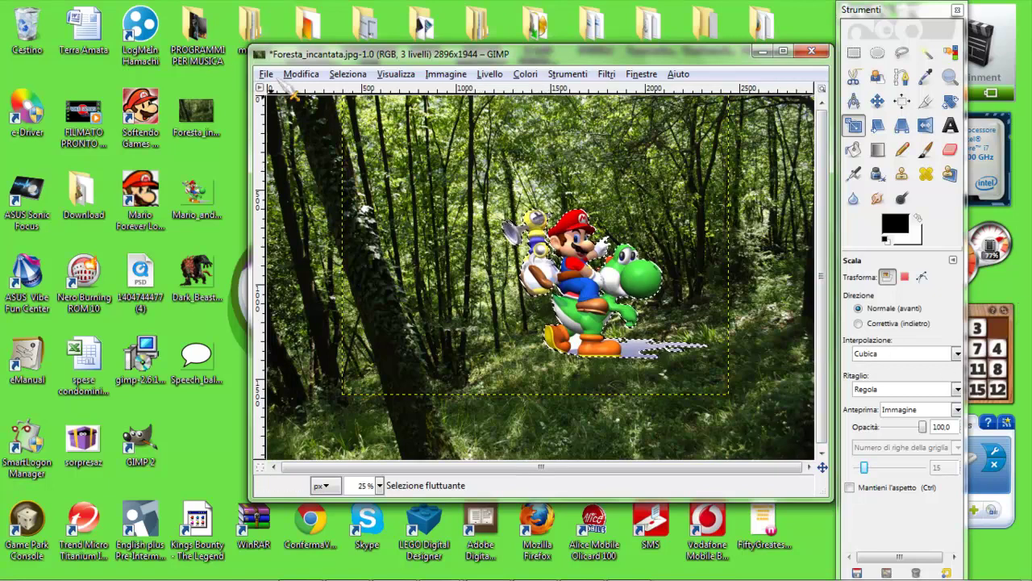
Open the 525 × 425 Speech_balloon.png from the Desktop folder
left_click(489, 73)
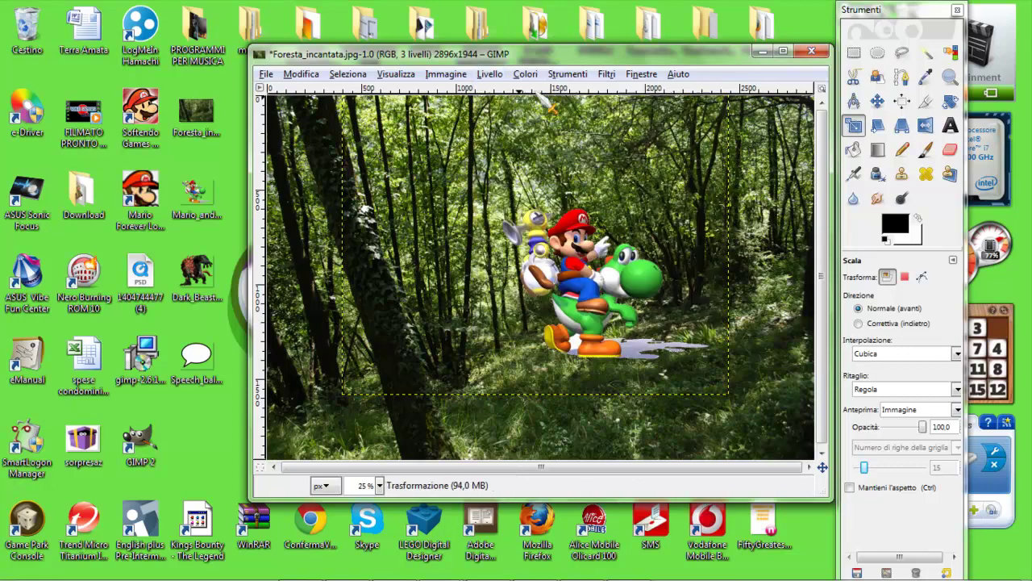
left_click(265, 74)
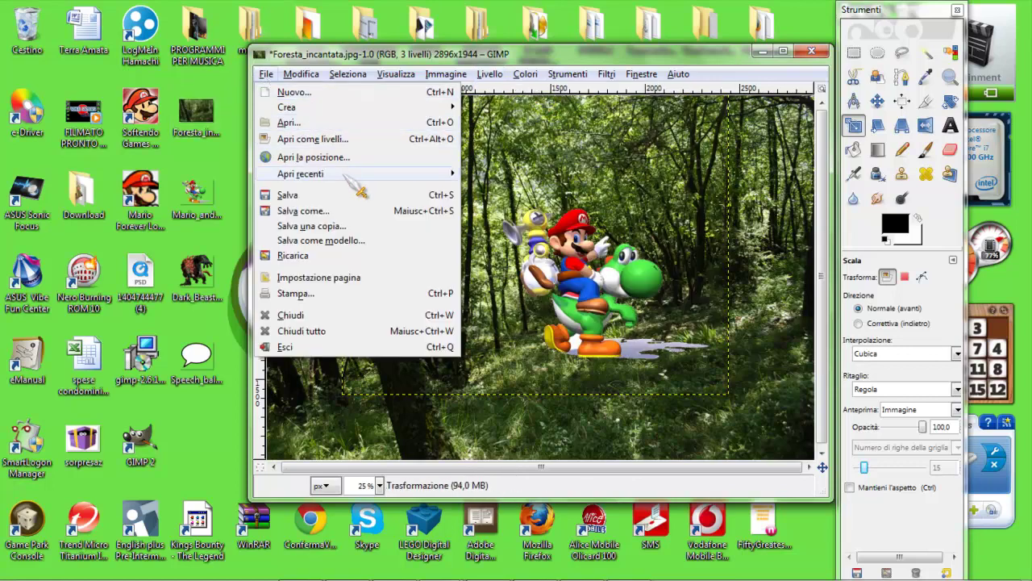
left_click(349, 127)
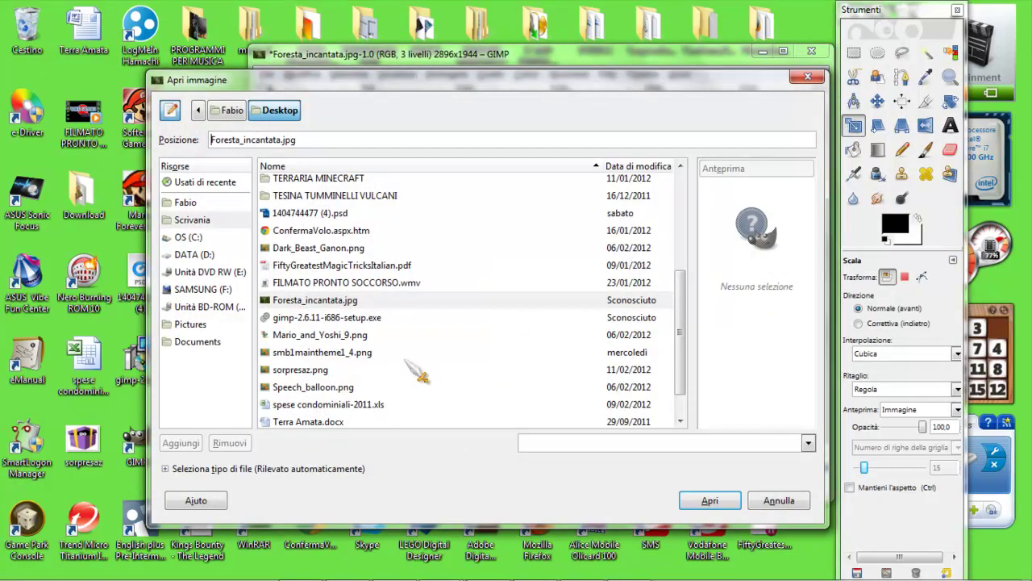
left_click(369, 359)
left_click(335, 370)
left_click(342, 386)
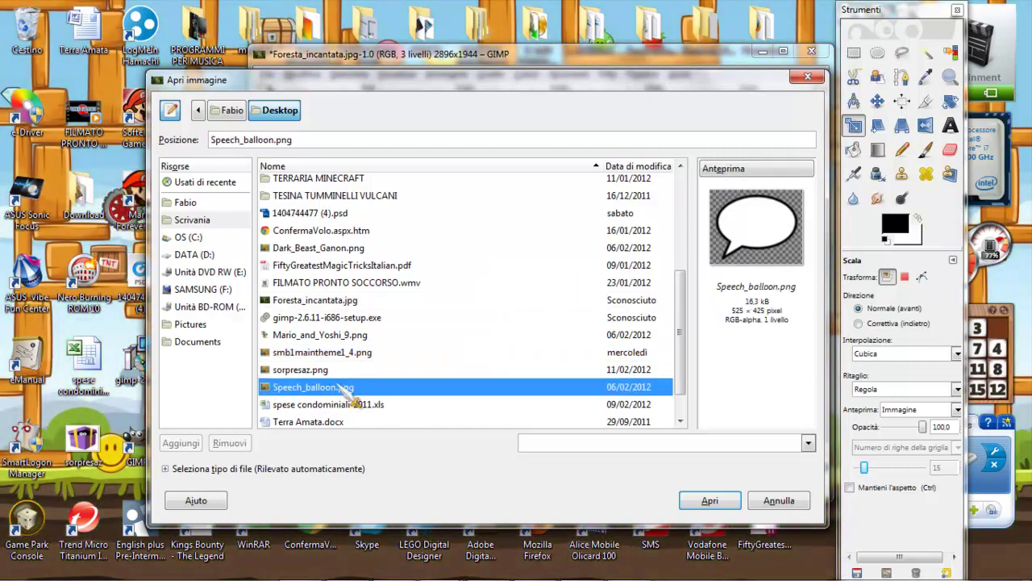
key("Return")
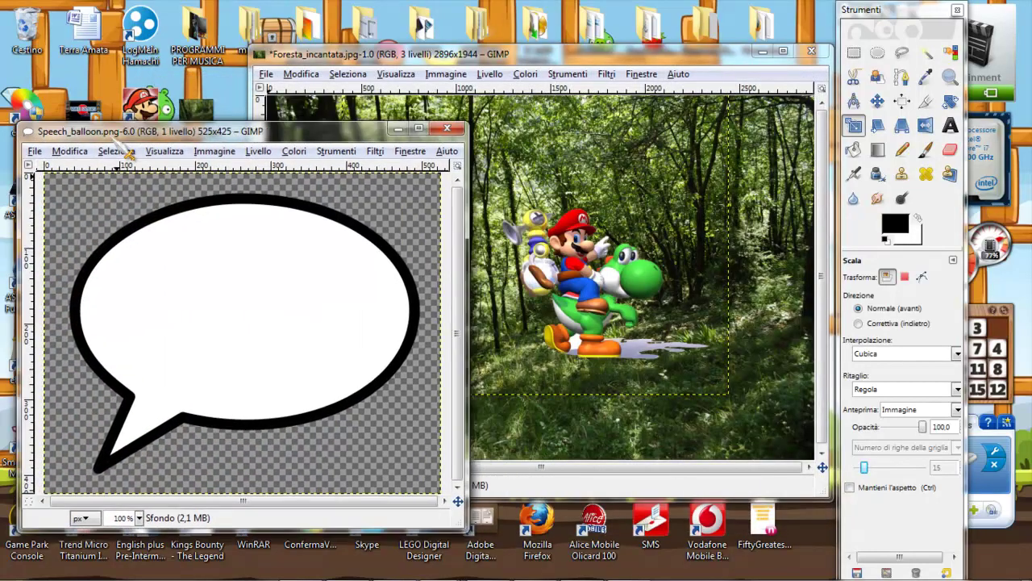
Cut the balloon with Modifica > Taglia, then close Speech_balloon.png choosing Non salvare
right_click(250, 314)
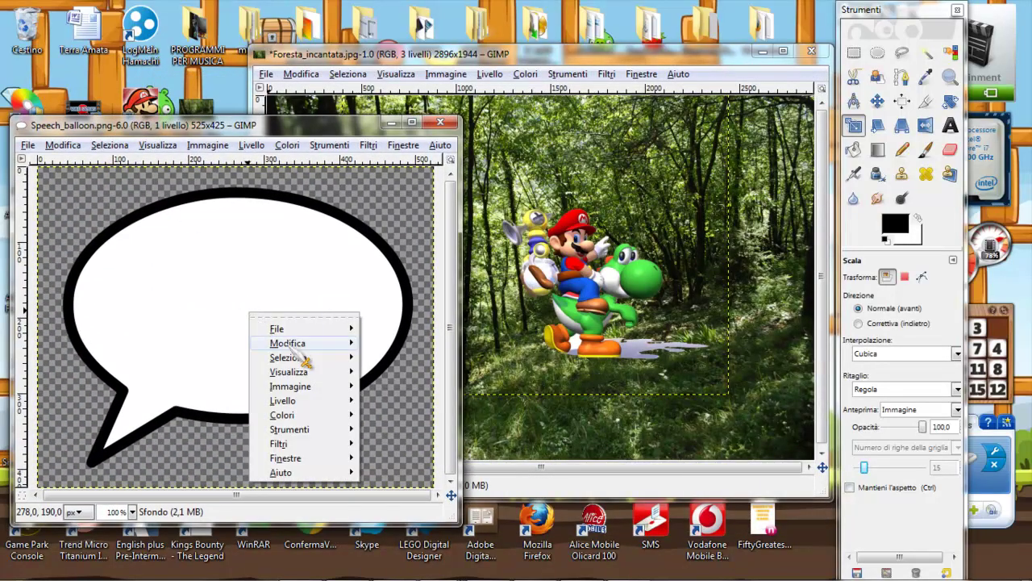
mouse_move(288, 343)
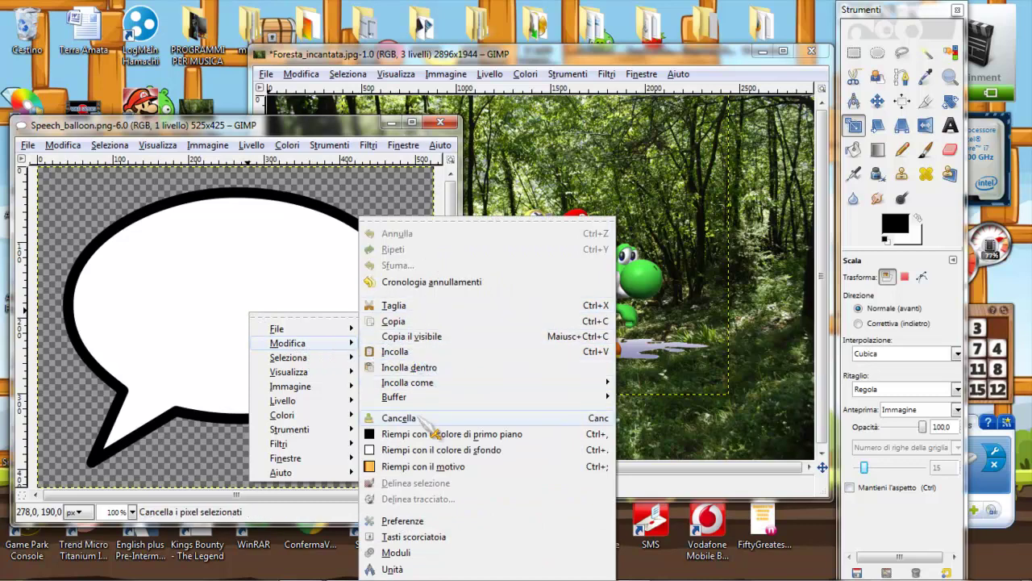
left_click(408, 306)
left_click(440, 122)
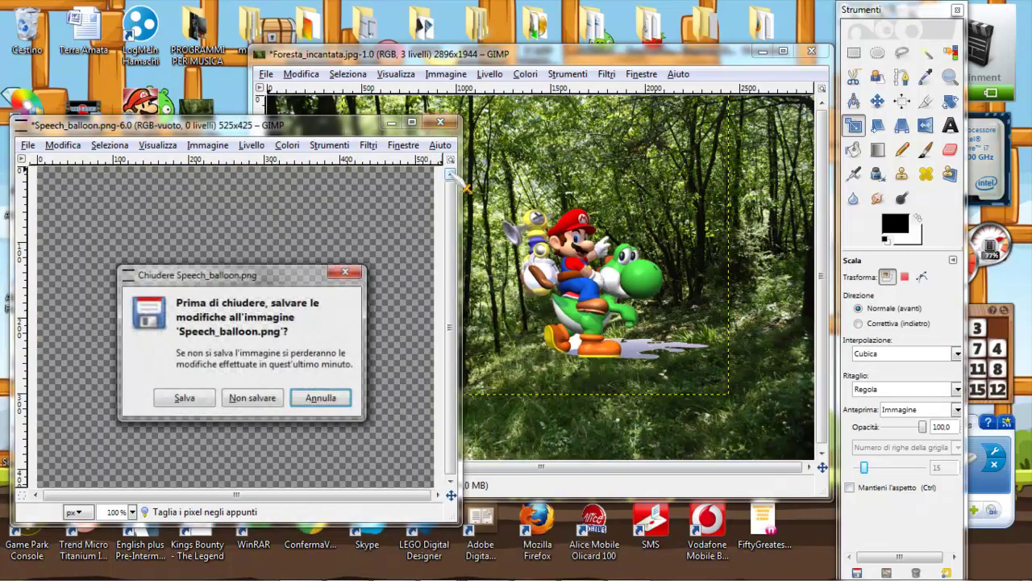
left_click(252, 397)
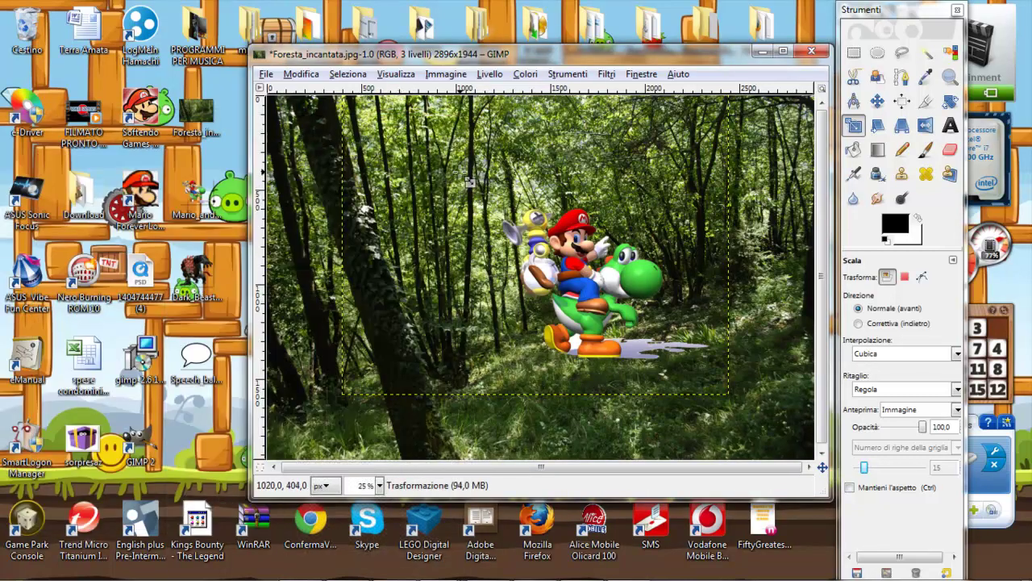
Paste the white speech balloon into the forest photo and move it up-right of Mario's head
right_click(462, 176)
mouse_move(501, 205)
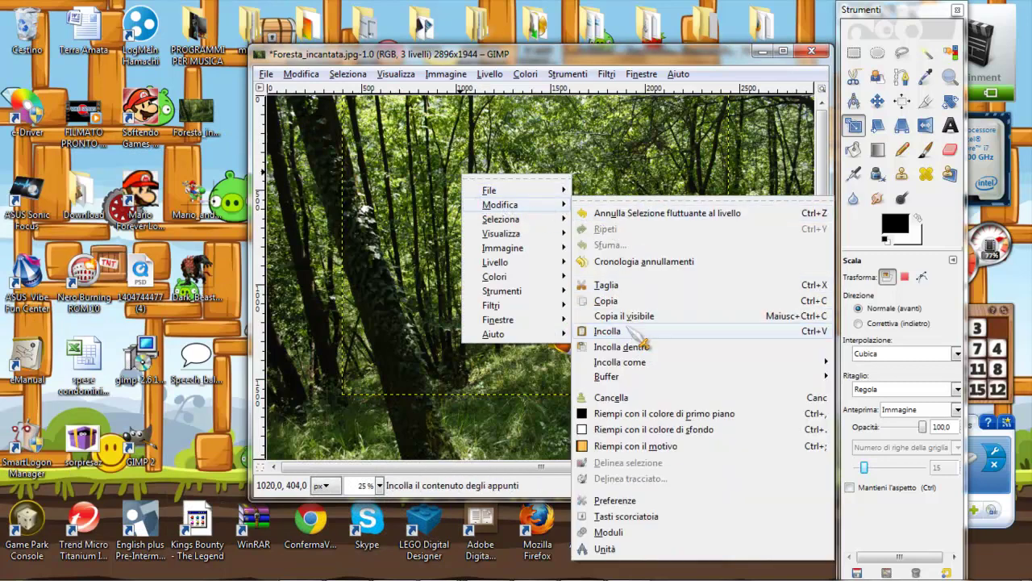
left_click(634, 330)
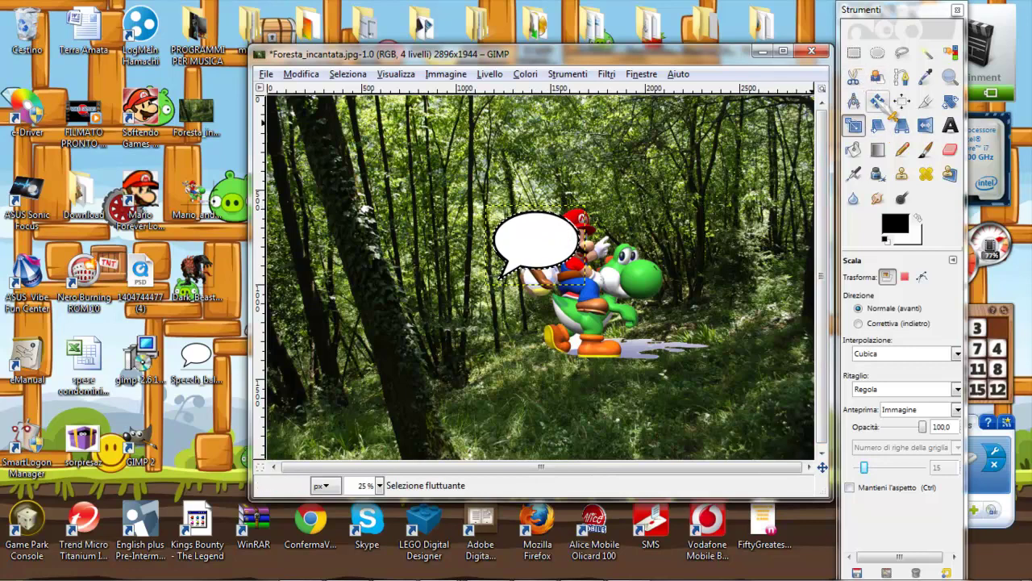
left_click(877, 101)
mouse_move(564, 233)
left_mouse_down()
mouse_move(689, 173)
mouse_move(670, 183)
left_mouse_up()
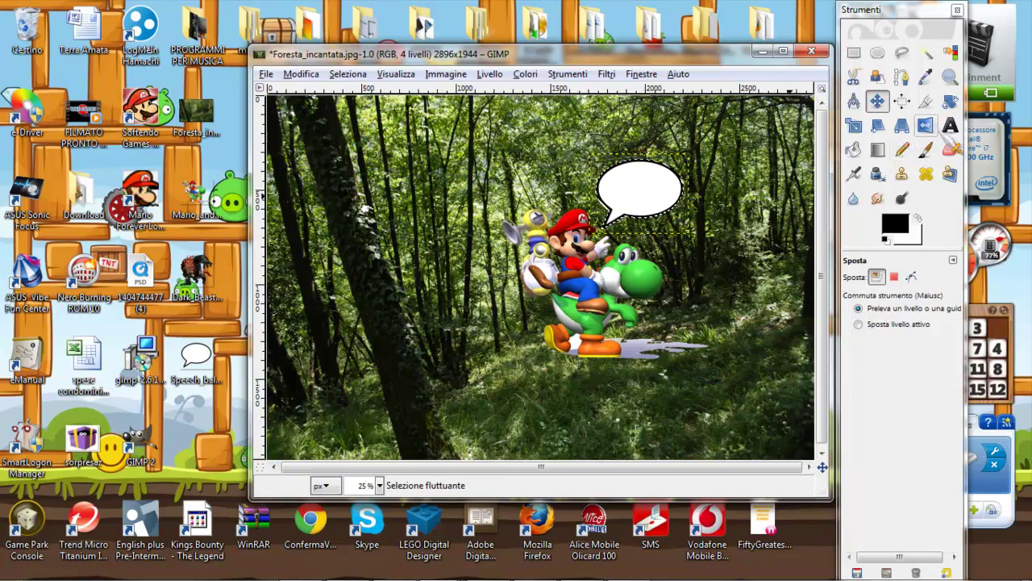
left_click(950, 125)
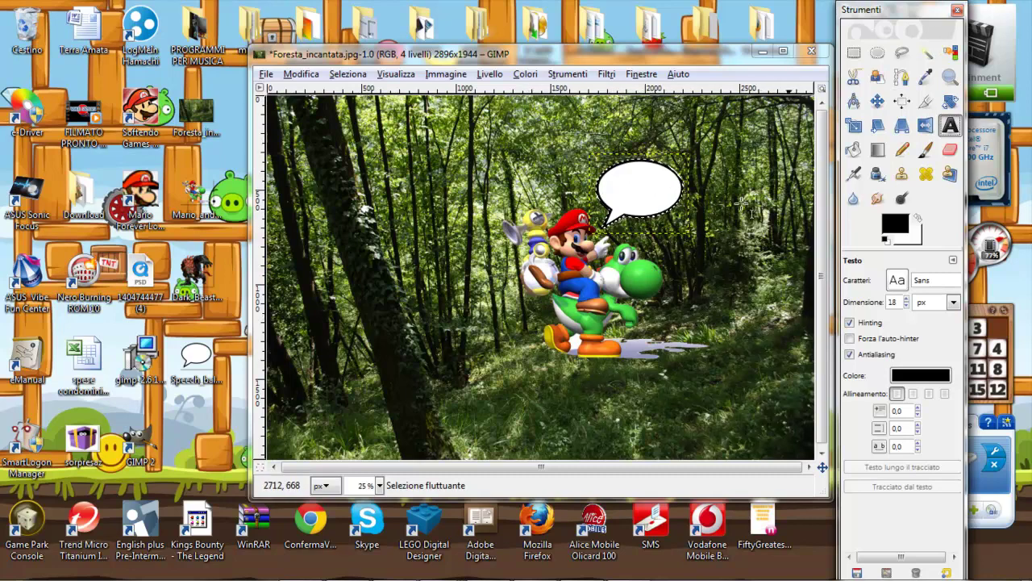
Close the forest image without saving, cancelling the accidental GIMP quit
left_click(812, 52)
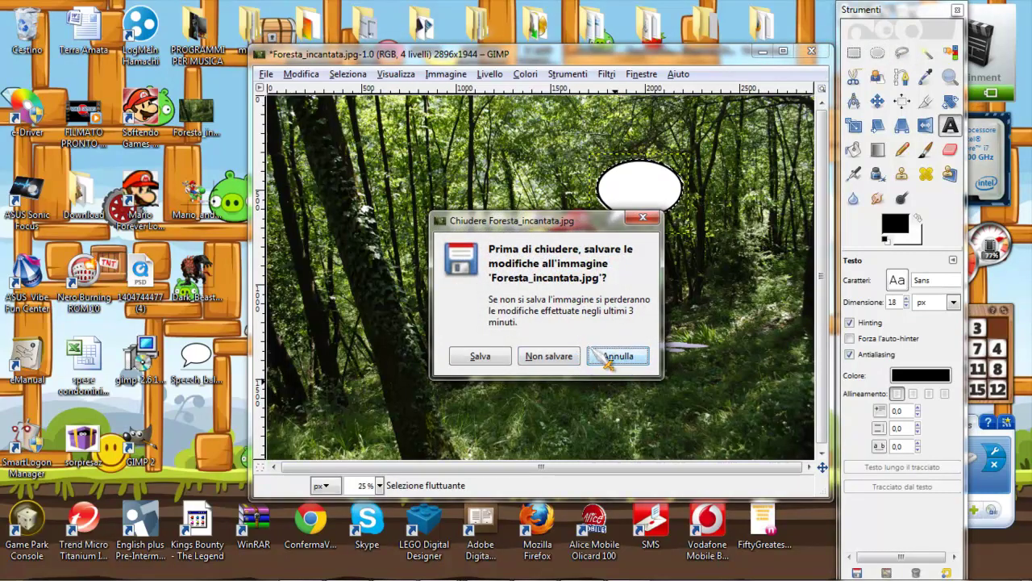
left_click(549, 356)
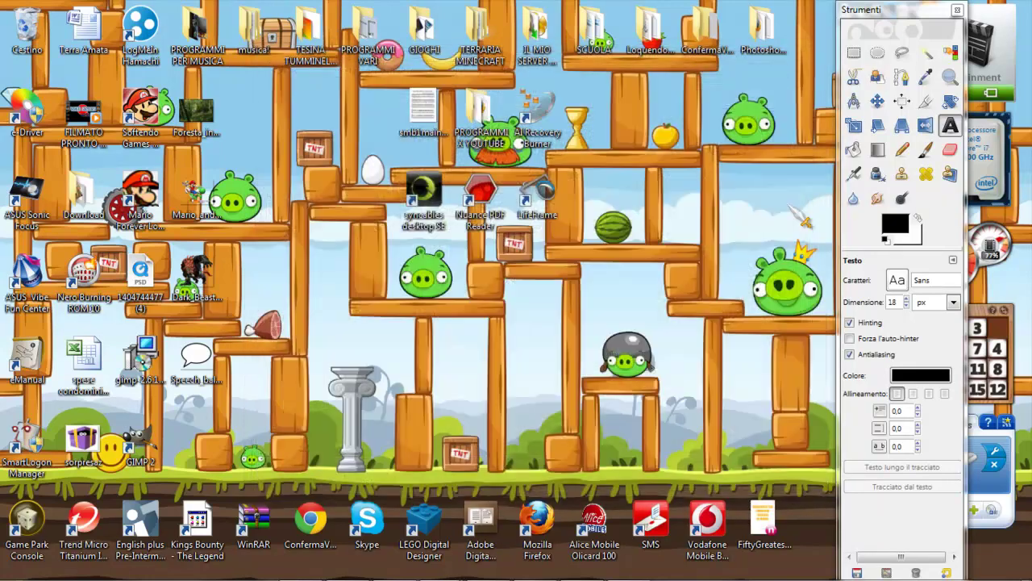
left_click(958, 10)
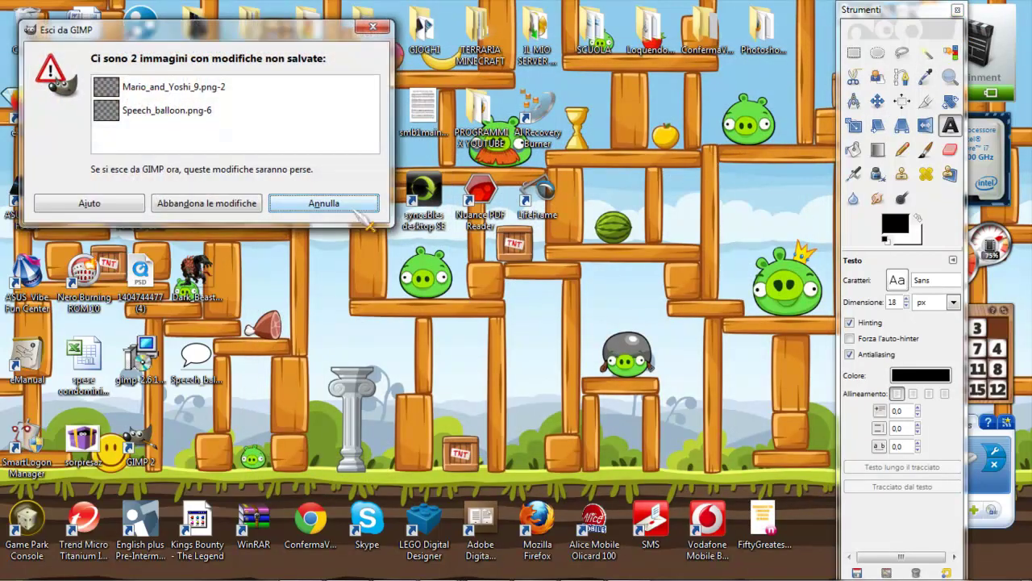
left_click(316, 211)
mouse_move(438, 565)
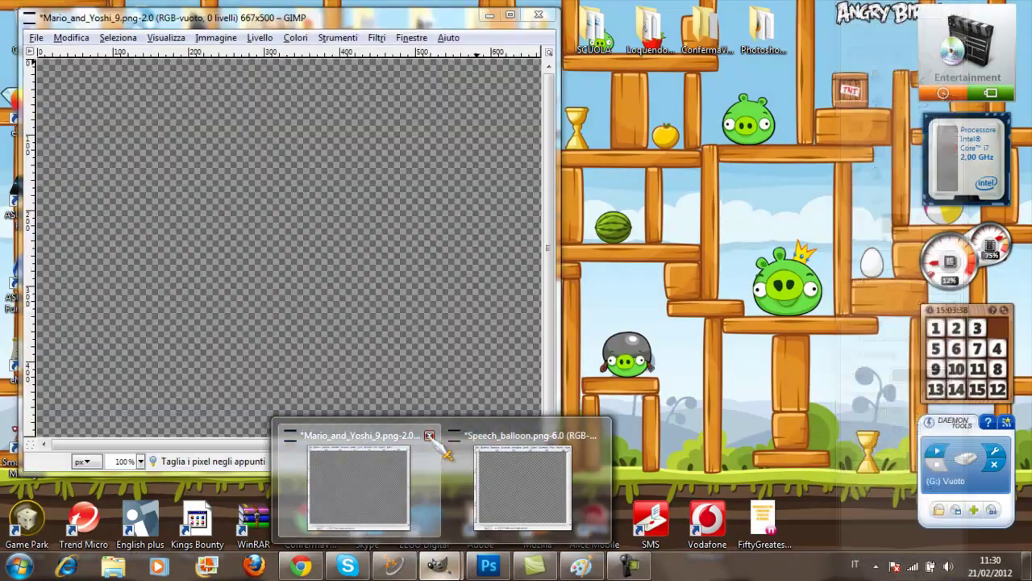
Close the Mario and Yoshi image and the empty speech balloon image, discarding changes
left_click(434, 436)
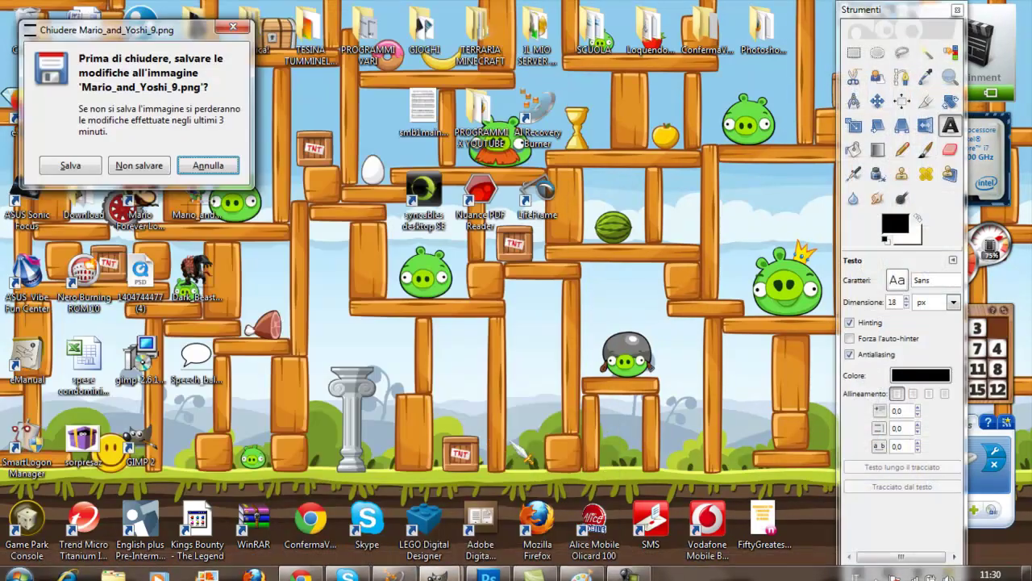
left_click(161, 166)
left_click(439, 566)
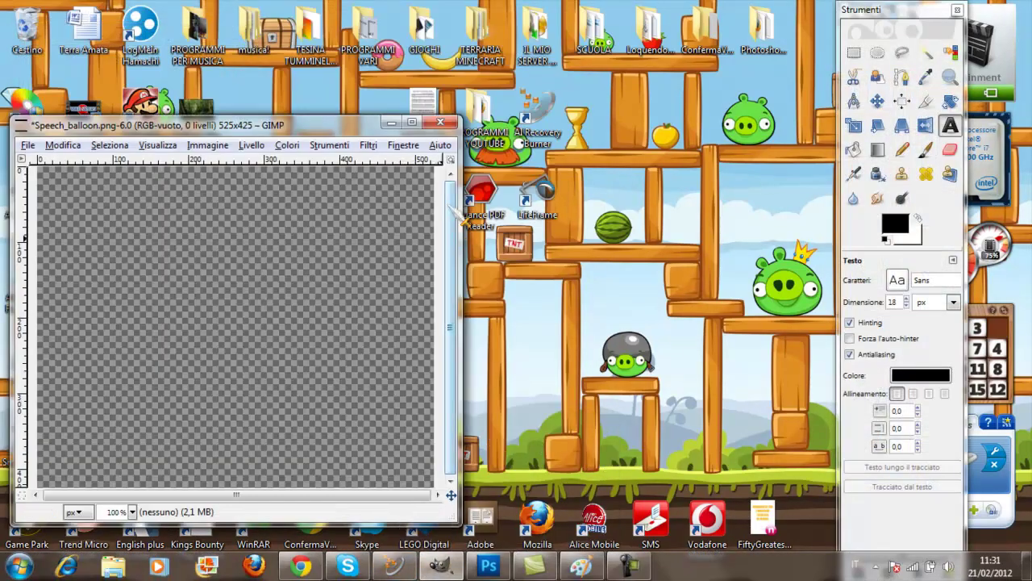
left_click(441, 121)
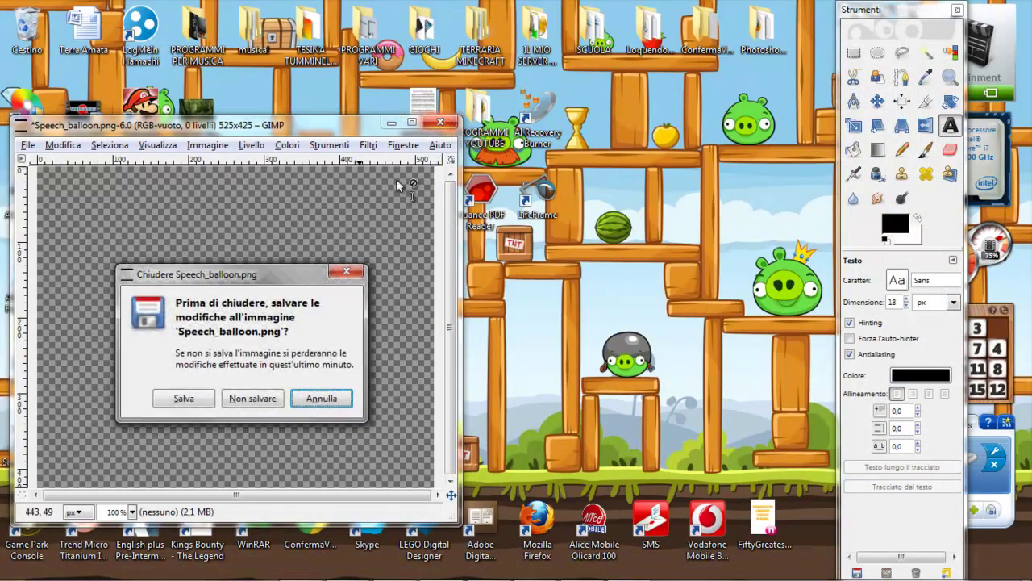
left_click(253, 398)
Close GIMP and open the sci-fi corridor image from the fotomontaggi folder in Photoshop
left_click(441, 122)
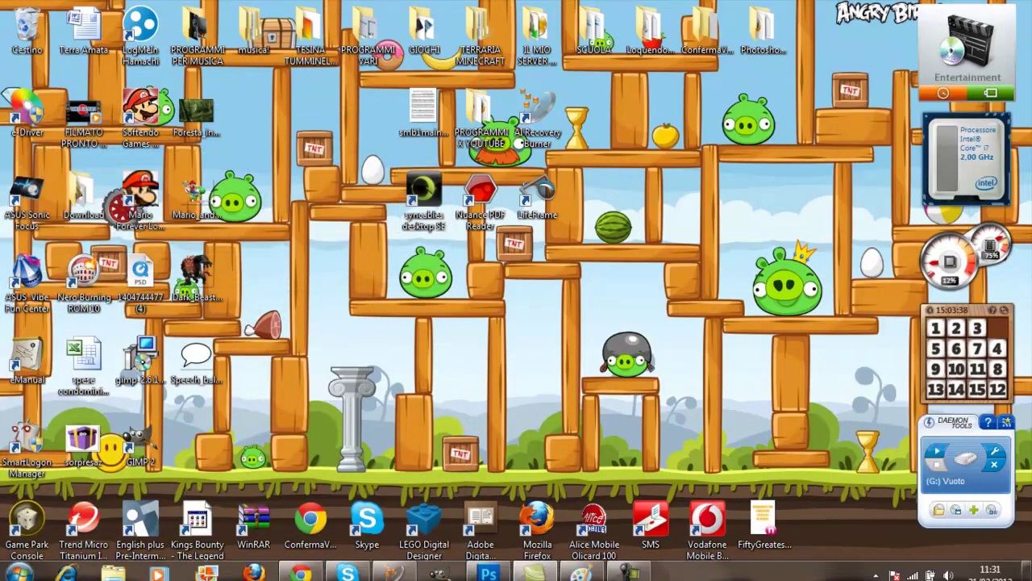
left_click(487, 567)
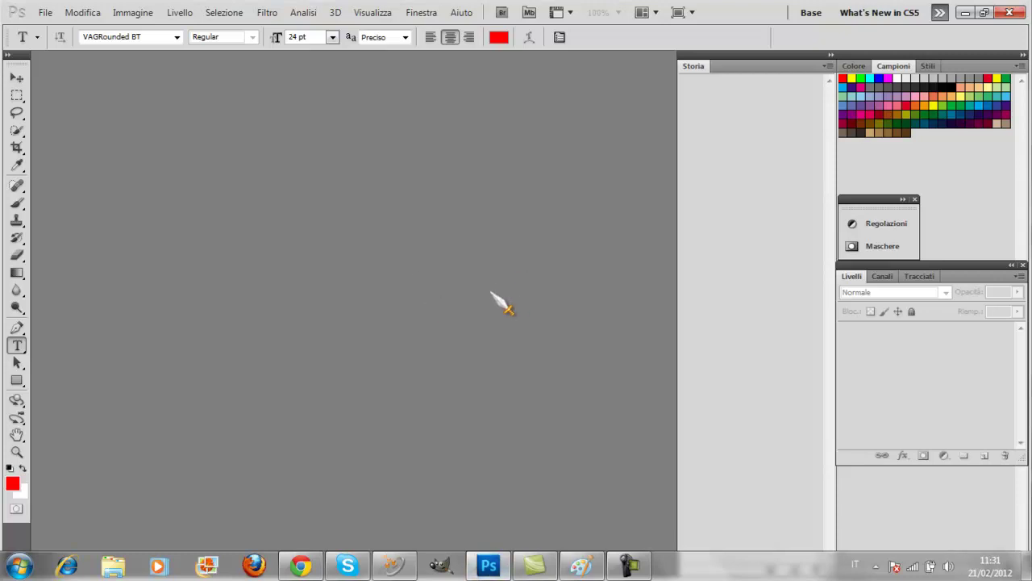
left_click(45, 12)
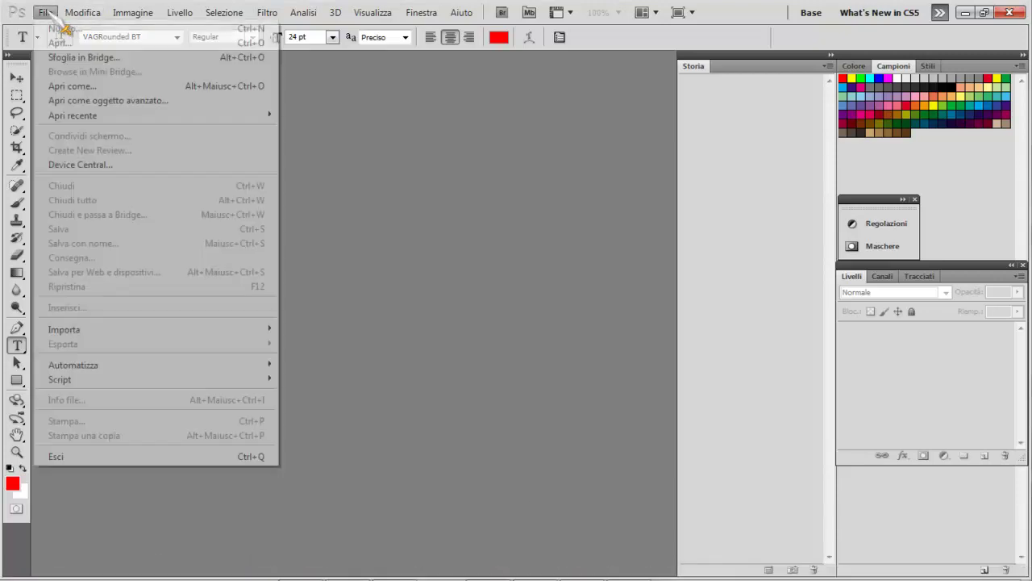
left_click(64, 43)
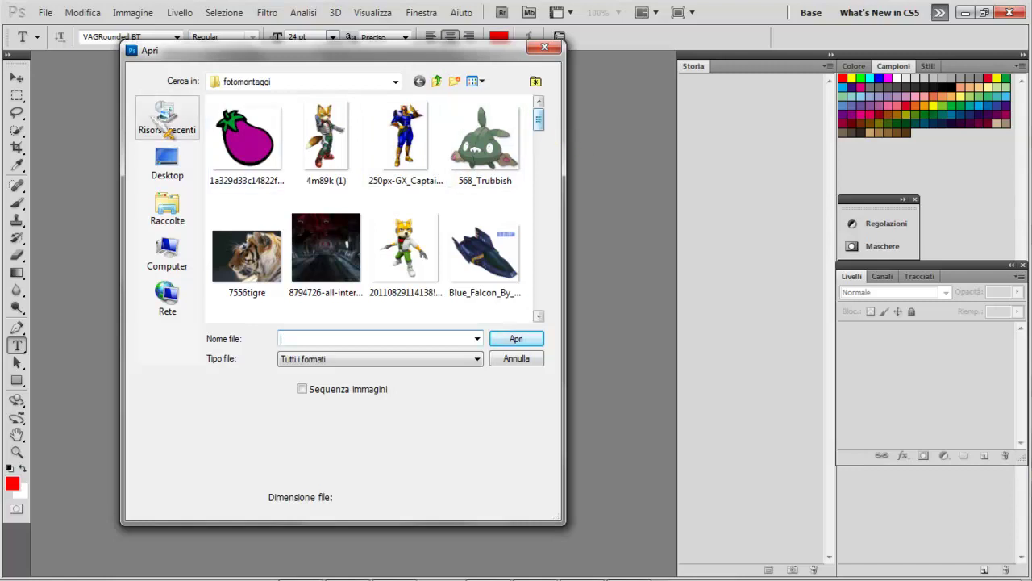
scroll(556, 145, "down", 5)
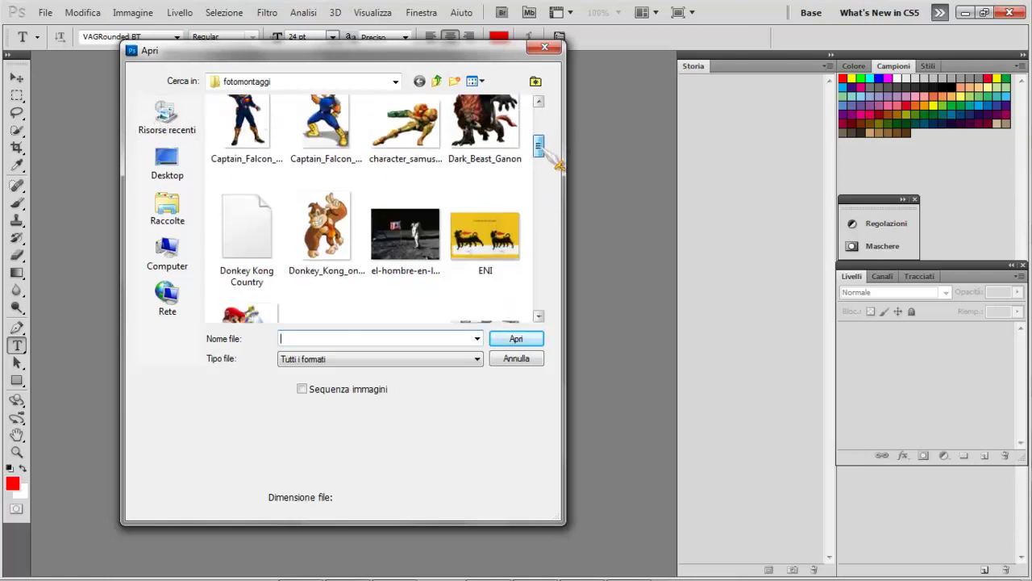
scroll(556, 145, "down", 1)
scroll(556, 146, "up", 5)
double_click(337, 159)
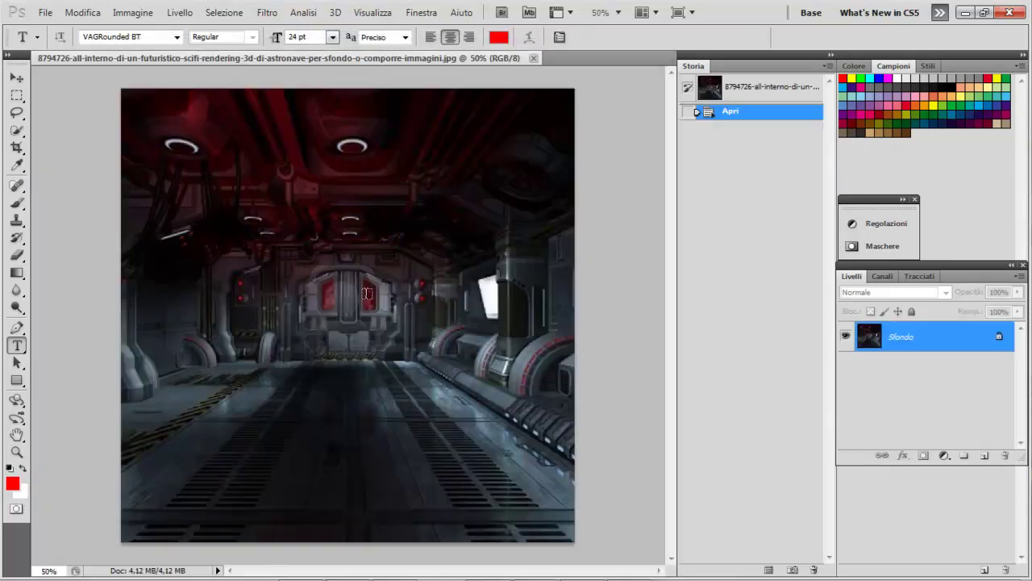
Place 4m89k (1) in the corridor, enlarged to about 150% and standing left of centre
left_click(45, 12)
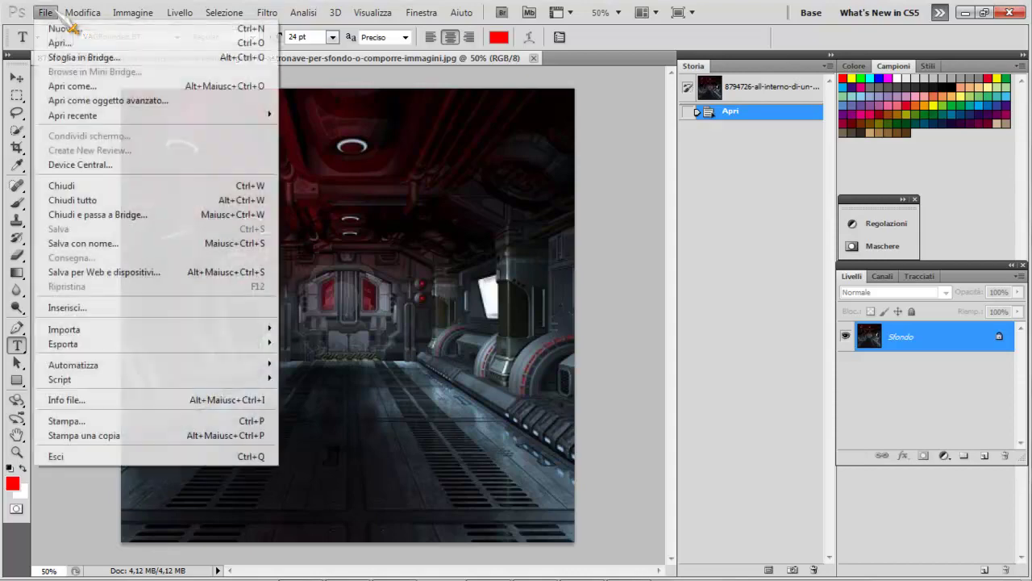
left_click(115, 309)
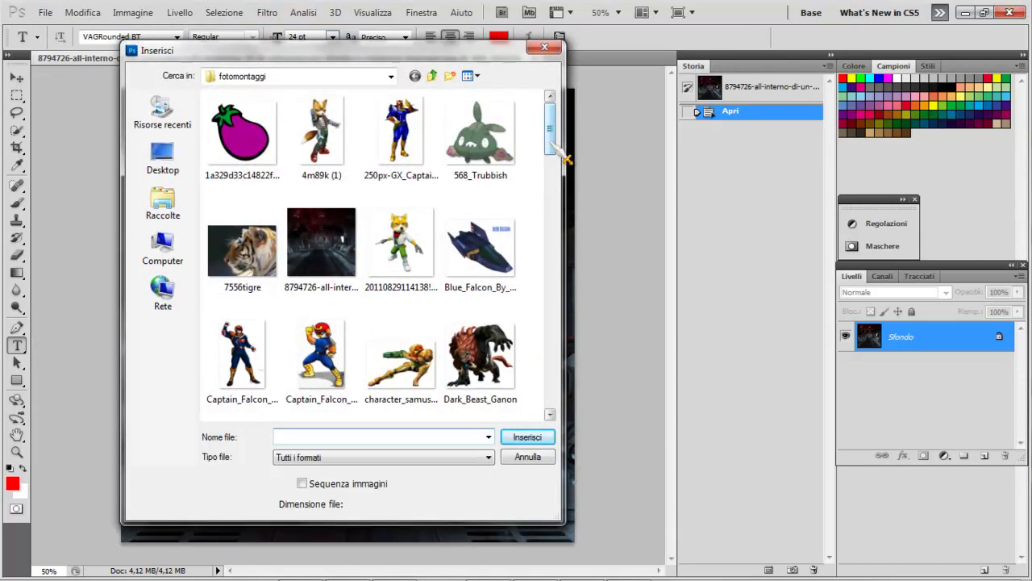
double_click(321, 133)
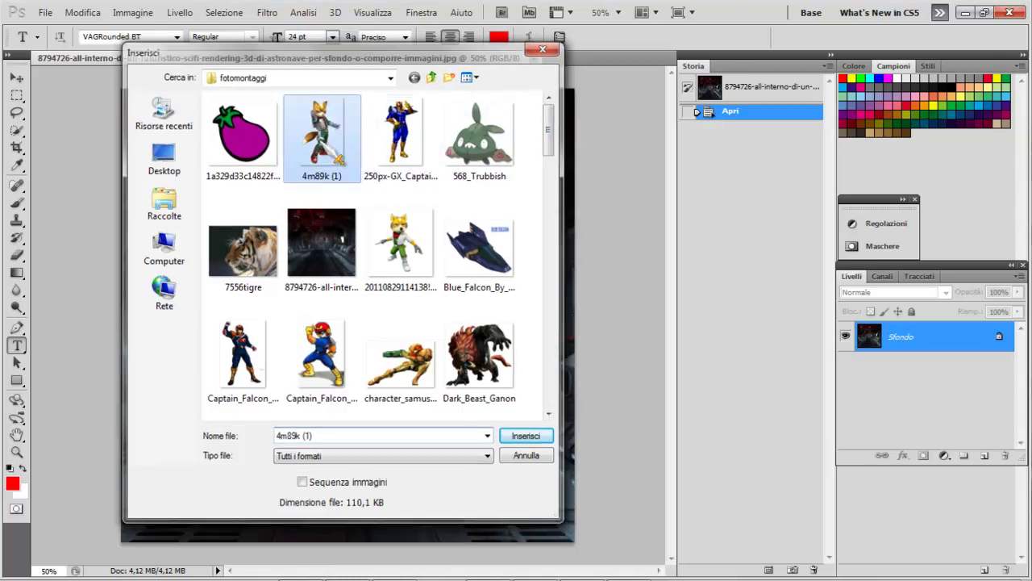
left_click_drag(349, 266, 342, 326)
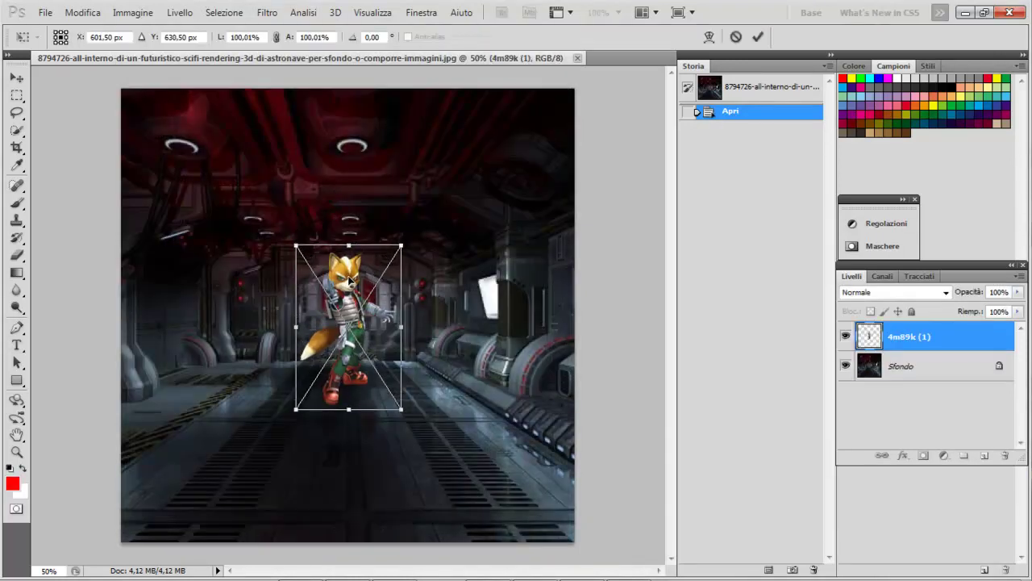
left_click_drag(400, 290, 453, 222)
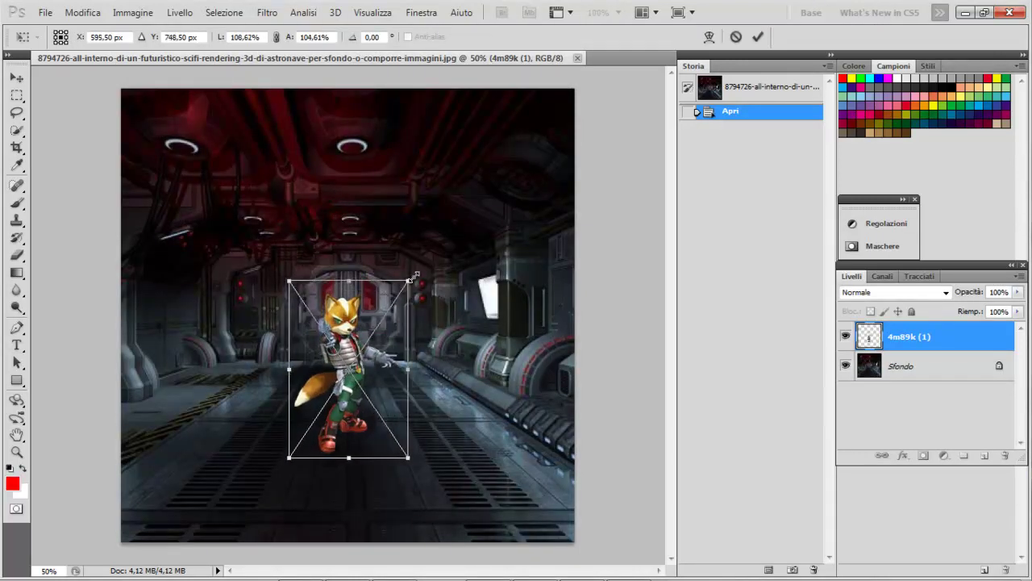
left_click_drag(367, 287, 320, 309)
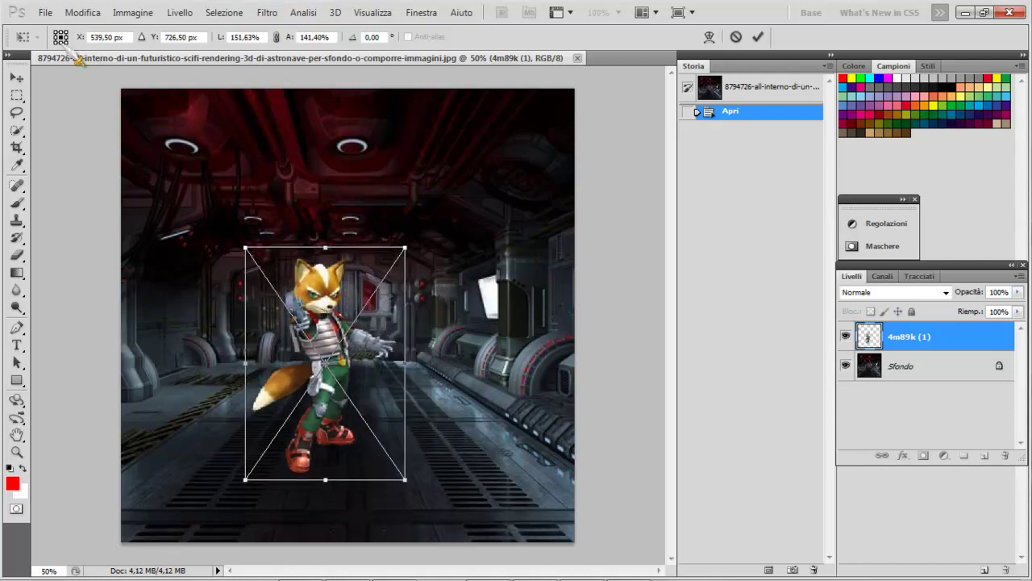
left_click(44, 12)
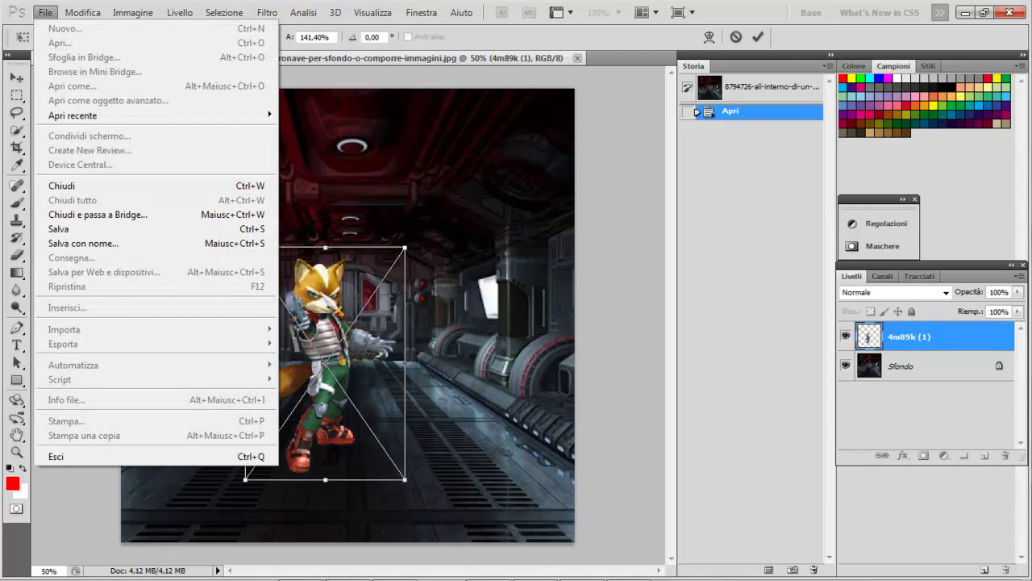
right_click(334, 292)
left_click(363, 301)
Commit the fox, then place Speech_balloon above and right of the fox's head
key("t")
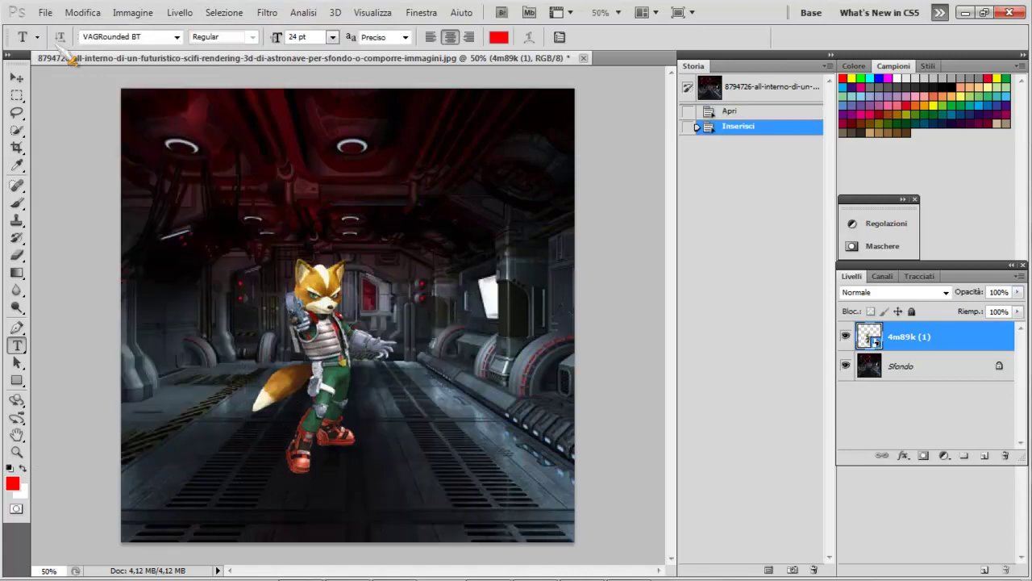
left_click(46, 12)
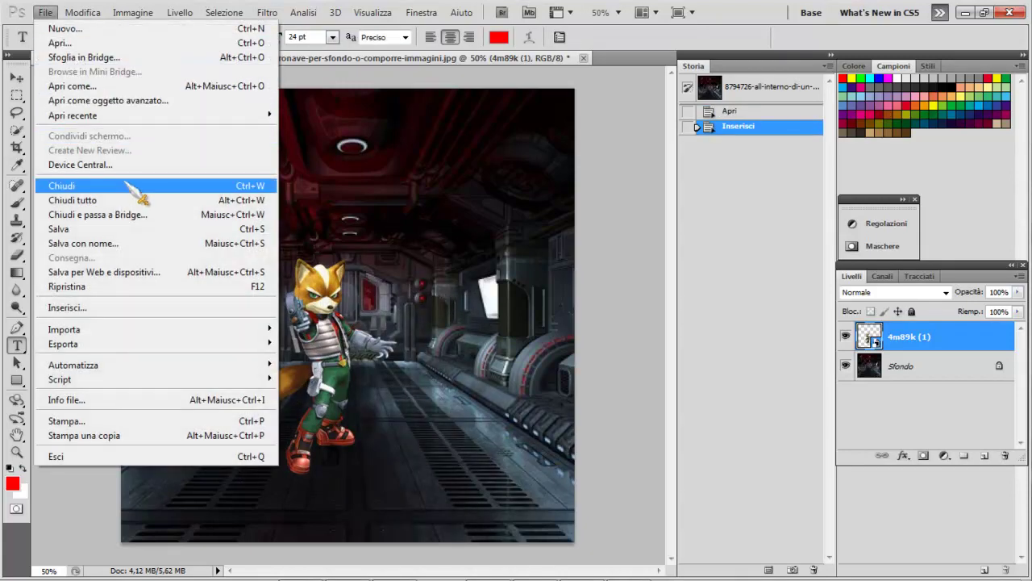
left_click(96, 309)
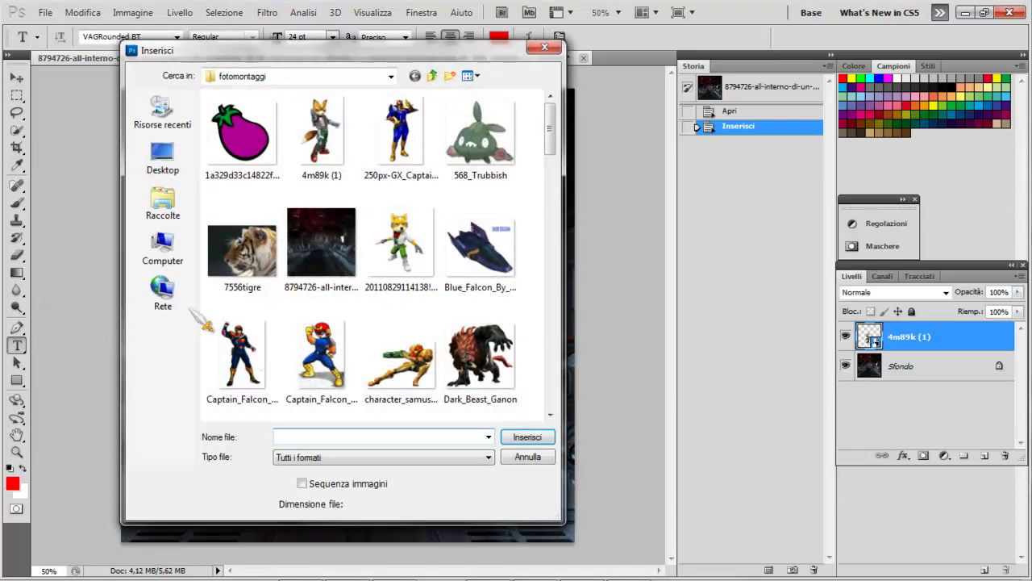
mouse_move(553, 143)
left_mouse_down()
mouse_move(574, 308)
mouse_move(553, 383)
left_mouse_up()
double_click(237, 330)
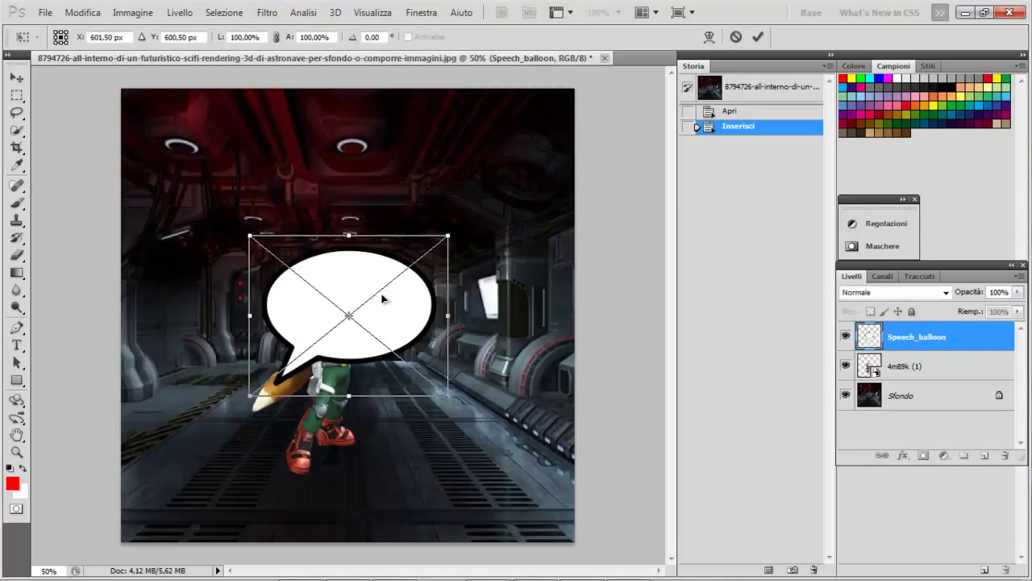
left_click_drag(406, 300, 484, 212)
right_click(484, 212)
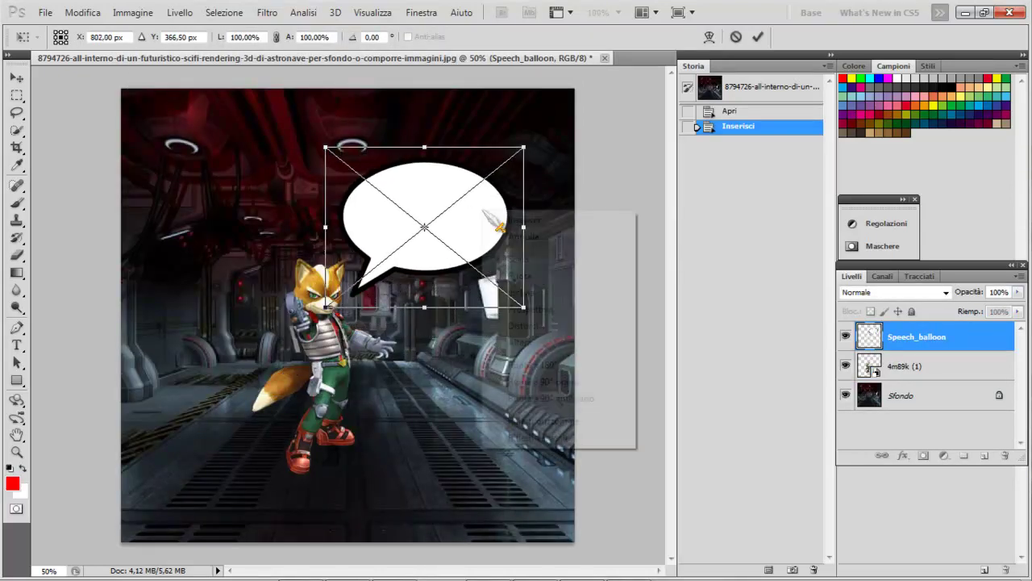
left_click(532, 218)
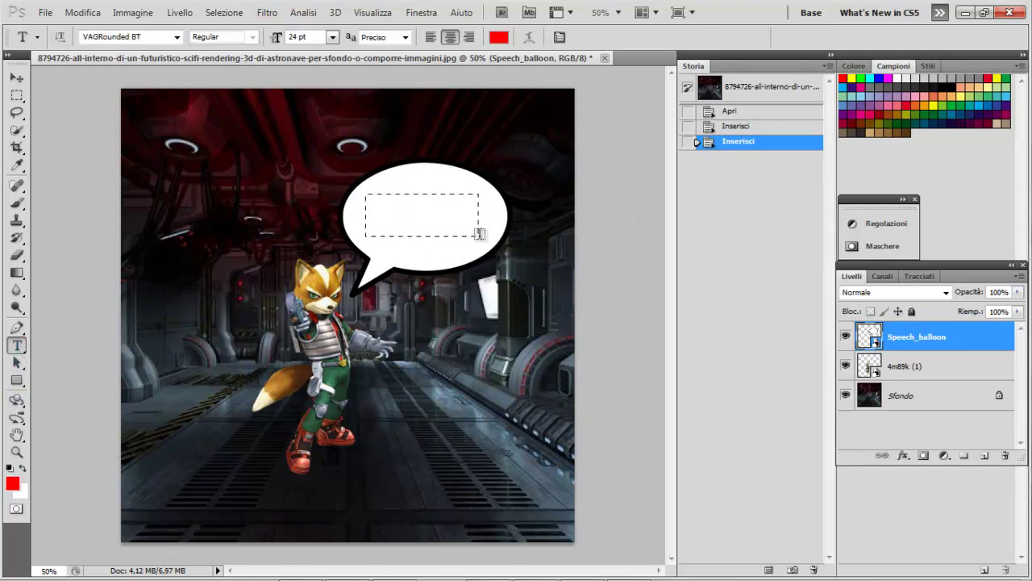
Write 'WAAAAA' in red 48 pt text inside the speech balloon
left_click_drag(401, 212, 484, 237)
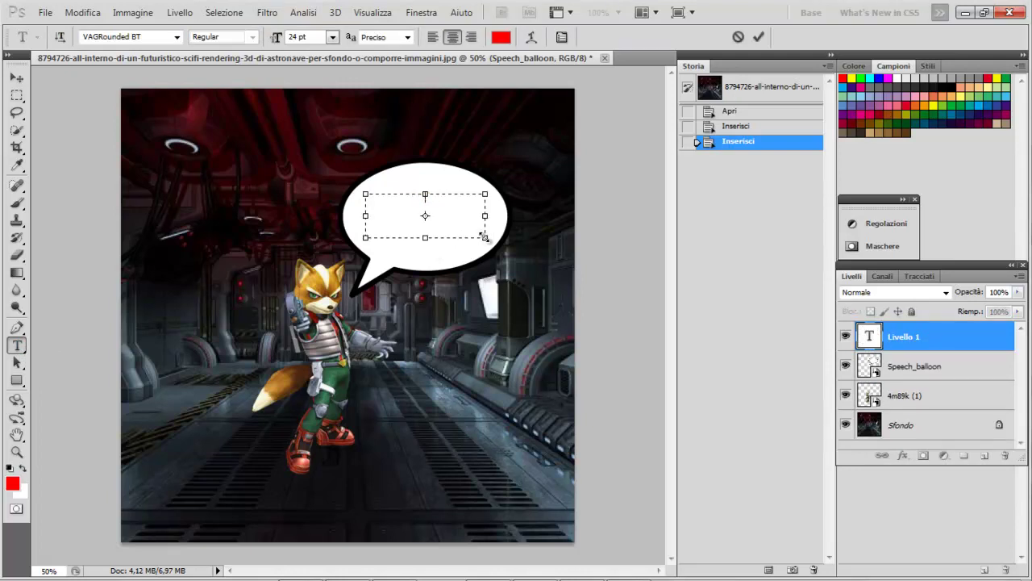
left_click(332, 36)
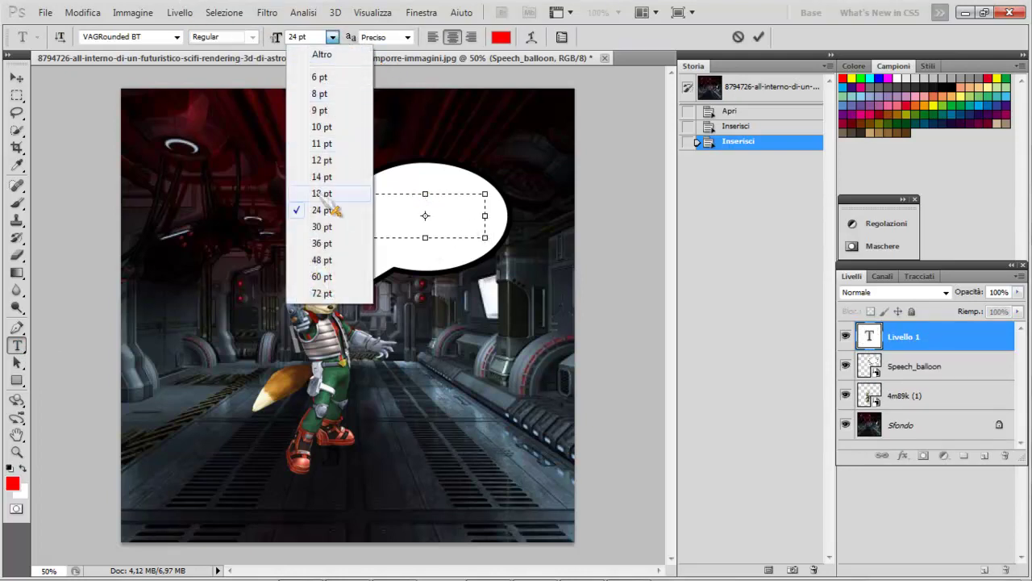
left_click(319, 260)
left_click(479, 197)
type("W")
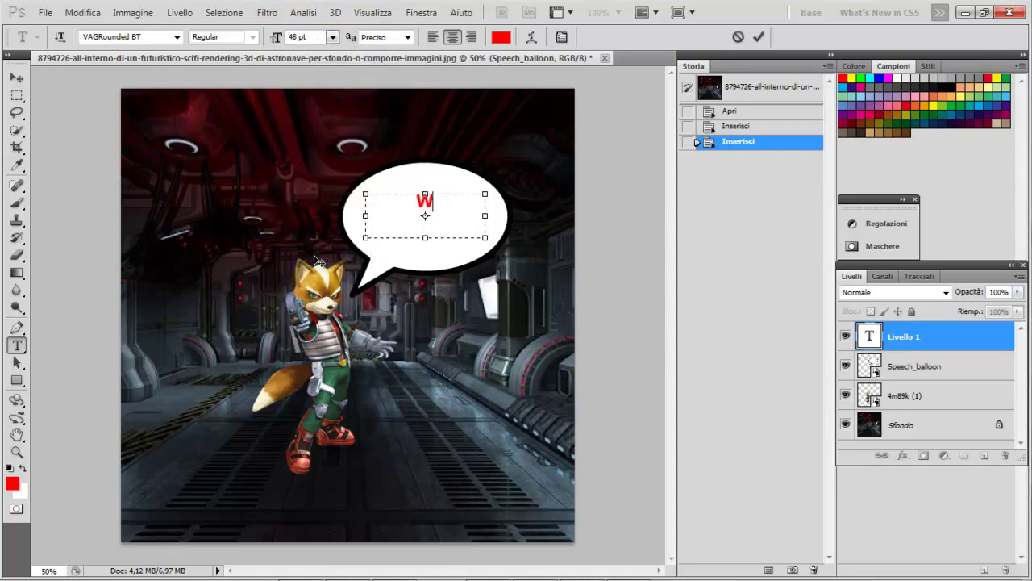
type("AAAAA")
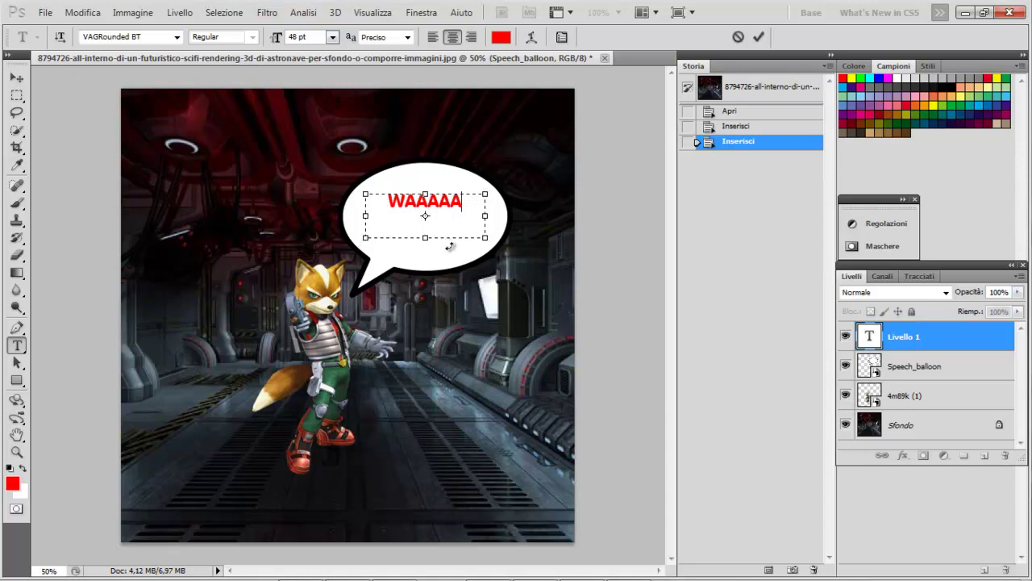
left_click_drag(454, 268, 454, 279)
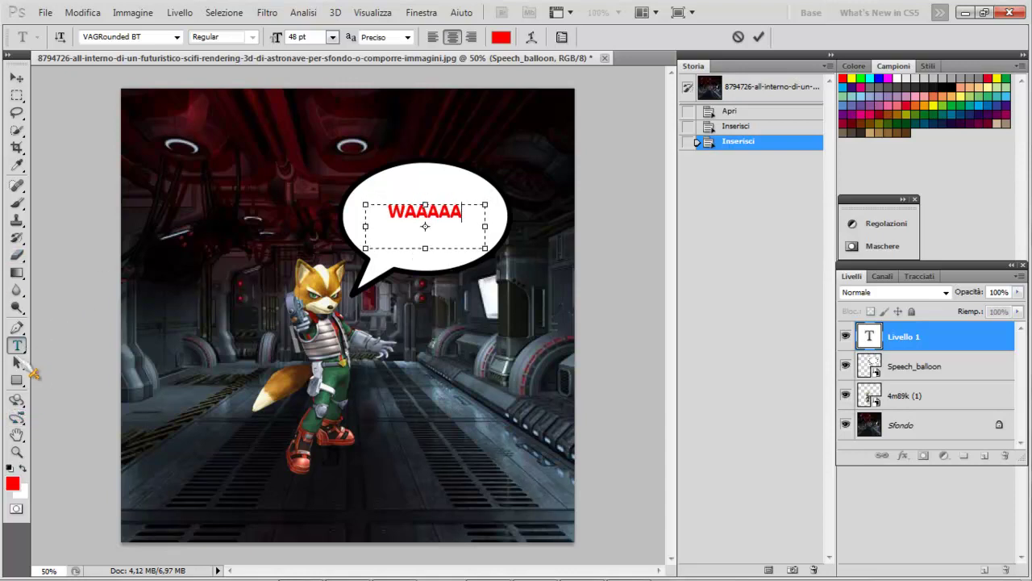
key("ctrl+Return")
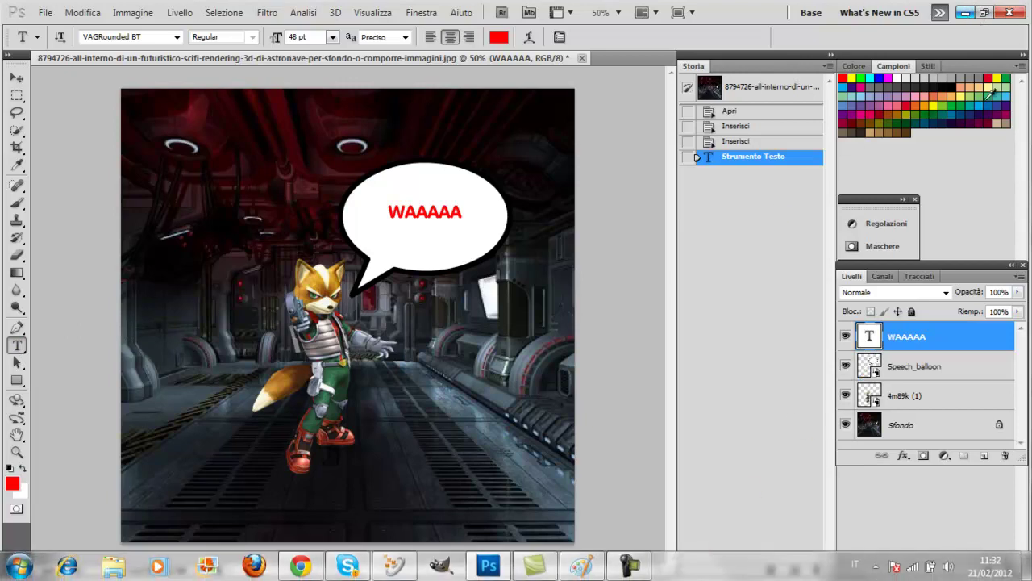
Minimise Photoshop and bring up Chrome's 'DONKEY KONG PNG' Google Images results
left_click(966, 13)
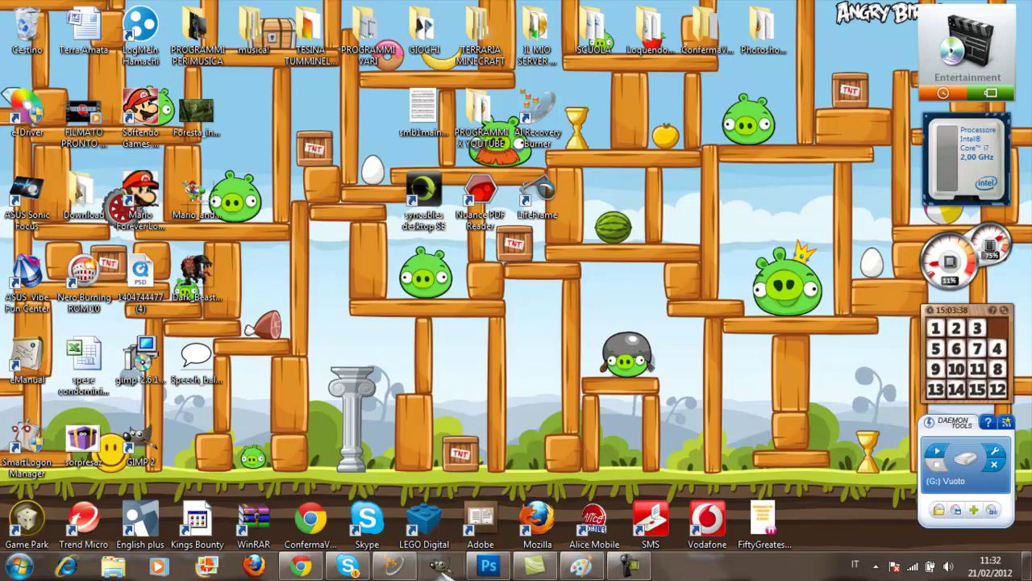
left_click(301, 568)
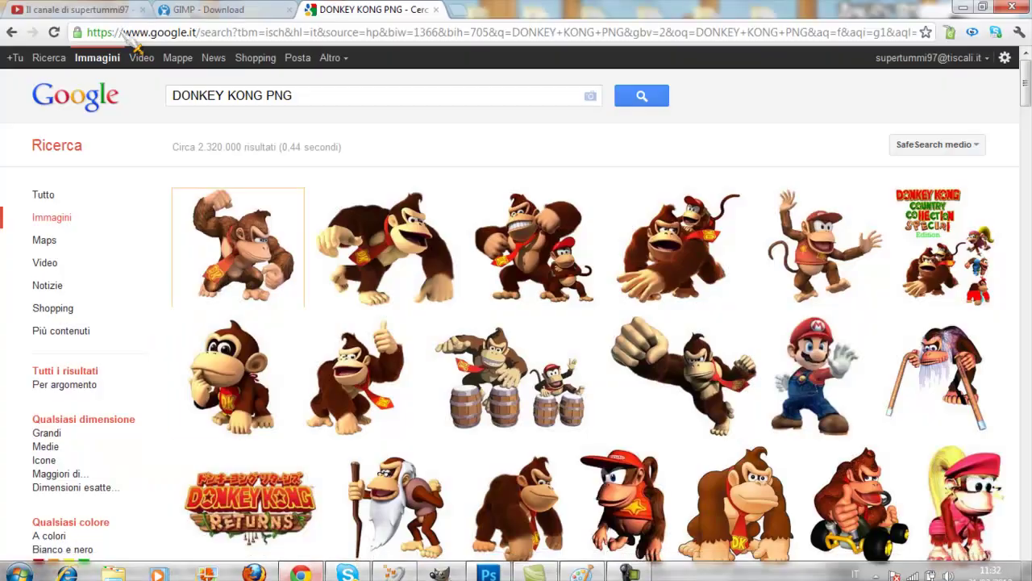
Show the Nintendo World YouTube channel tab, scroll through it and back to the top
left_click(113, 11)
scroll(875, 275, "down", 2)
scroll(875, 274, "down", 3)
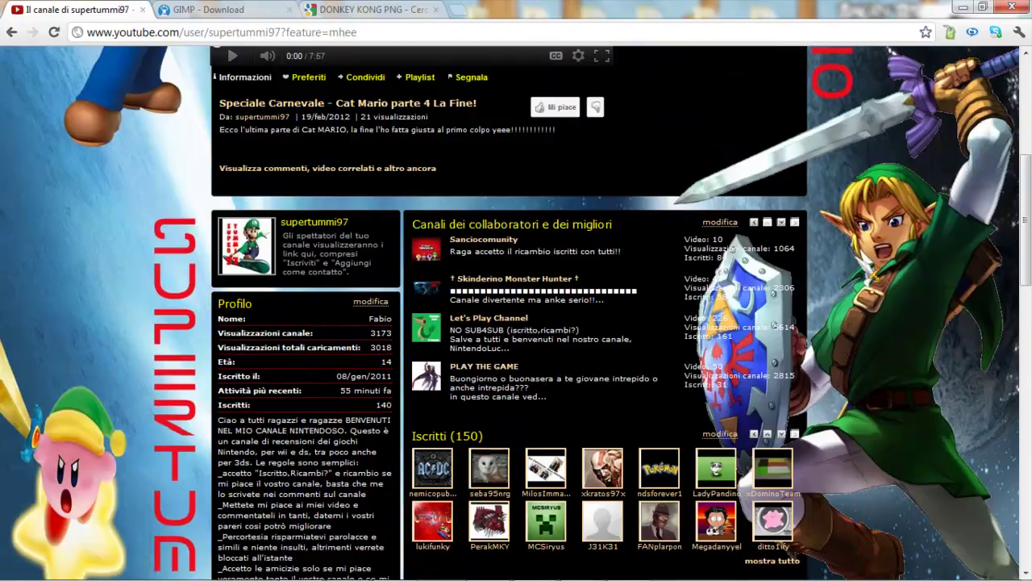
scroll(875, 274, "down", 3)
scroll(872, 274, "down", 2)
scroll(873, 275, "down", 3)
scroll(873, 274, "down", 3)
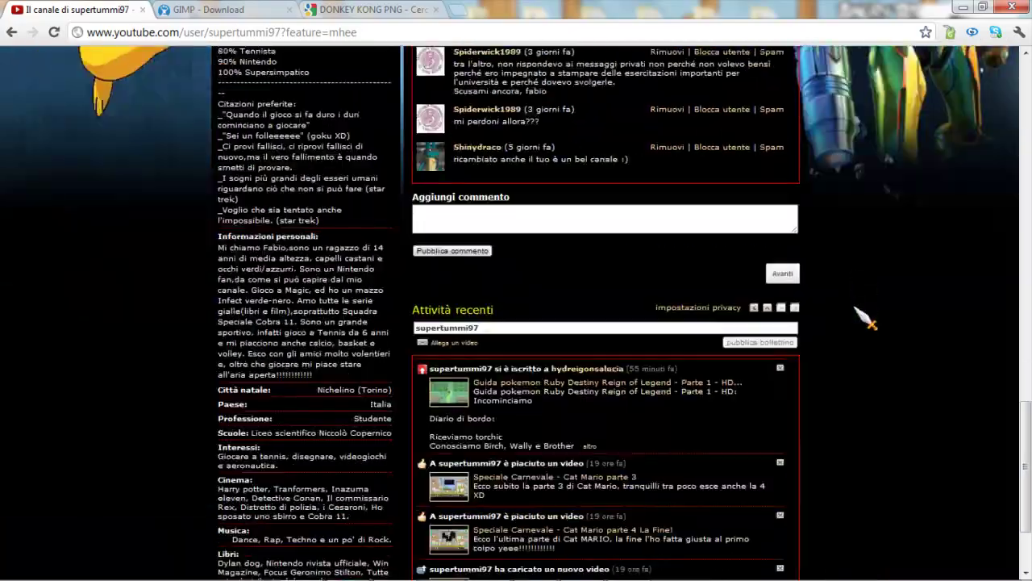
scroll(887, 322, "up", 3)
scroll(895, 323, "up", 2)
scroll(887, 314, "up", 3)
scroll(843, 303, "up", 3)
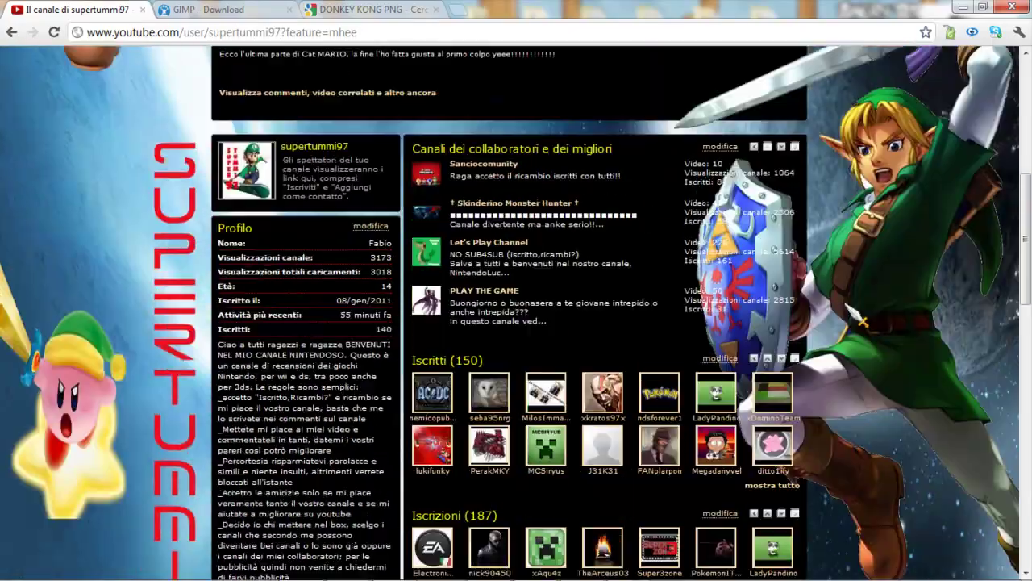
scroll(842, 303, "up", 5)
scroll(843, 303, "up", 1)
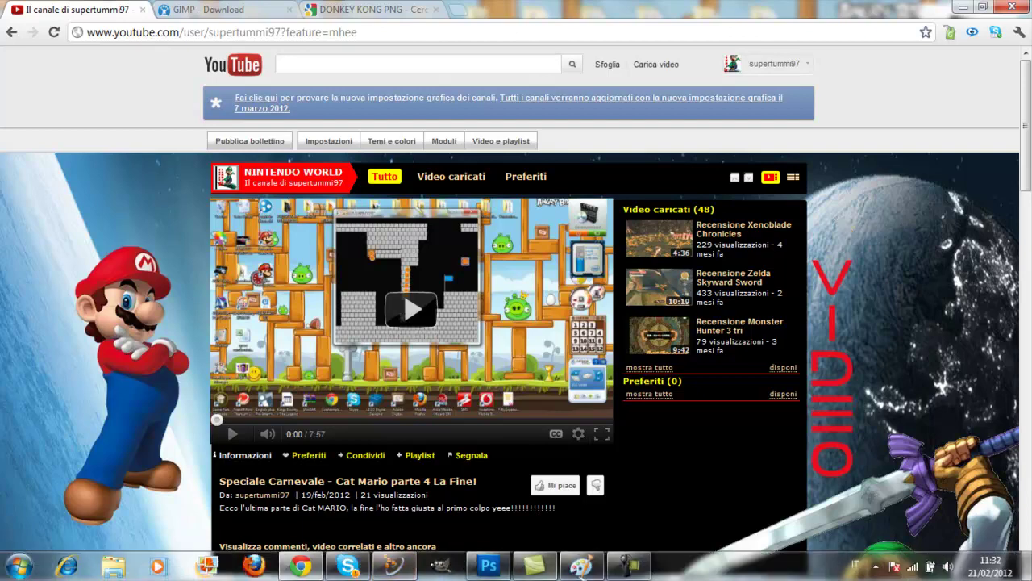
left_click(629, 566)
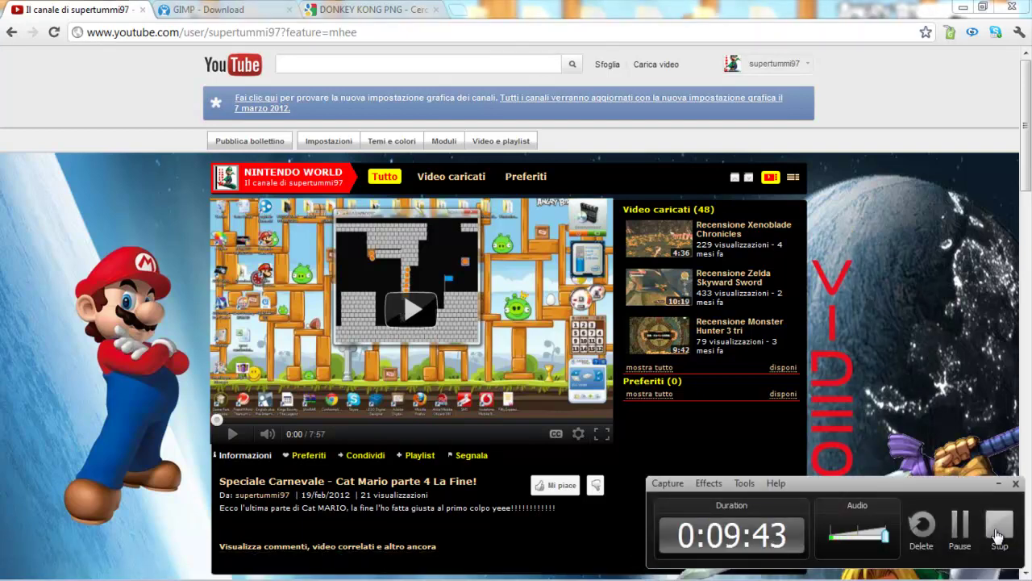